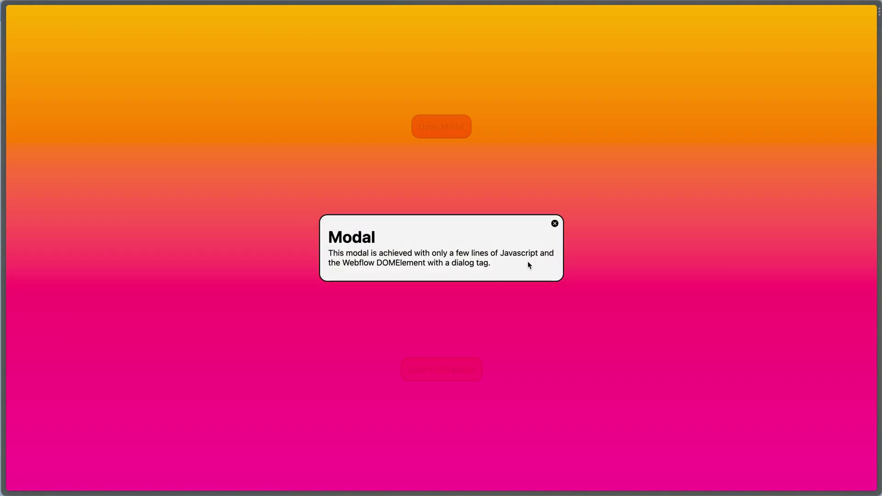
Close the Form modal, then open and close the simple modal, including via its backdrop
left_click(555, 224)
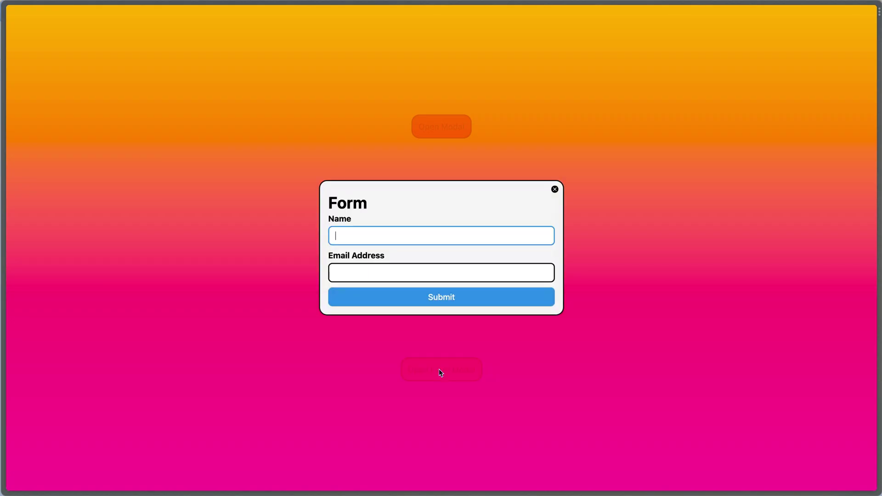
key("Tab")
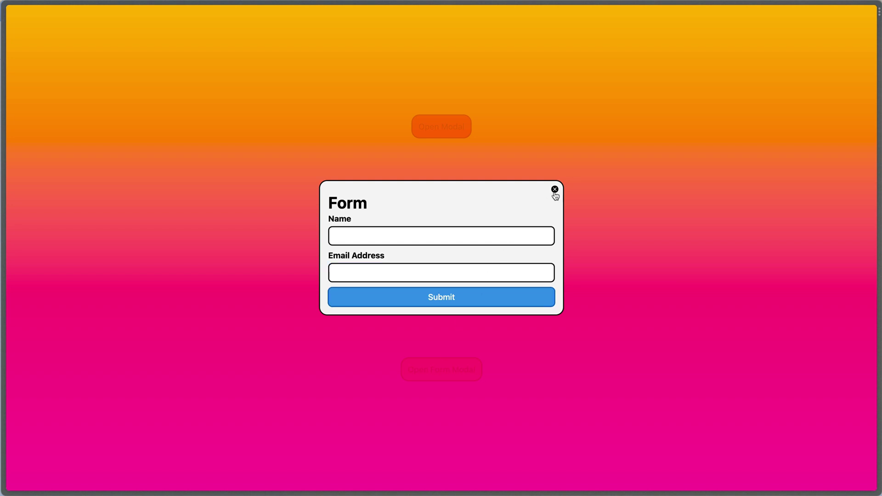
left_click(555, 189)
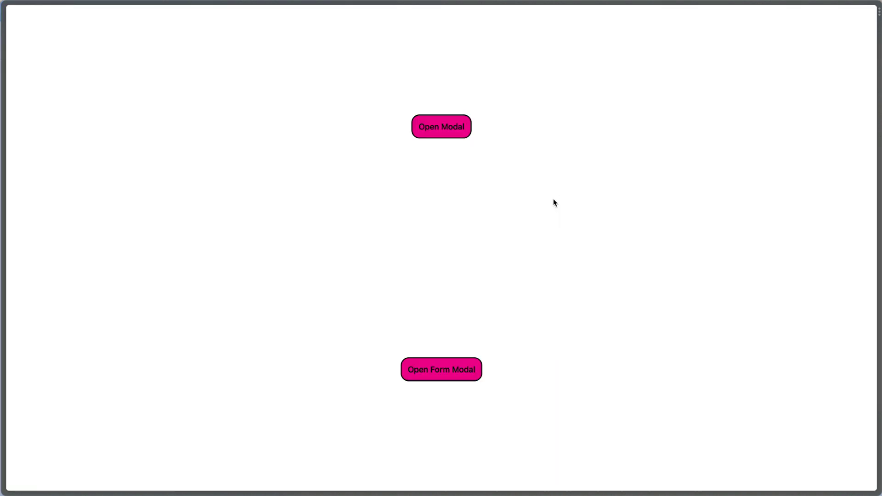
left_click(460, 128)
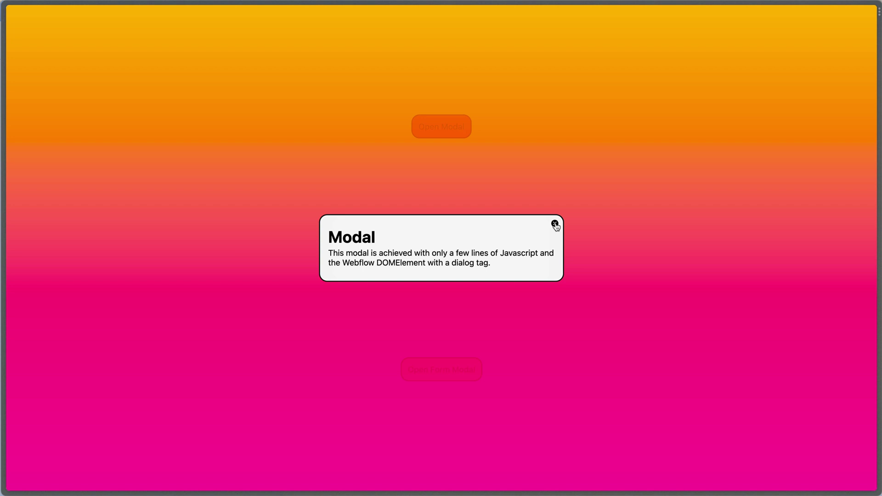
left_click(599, 276)
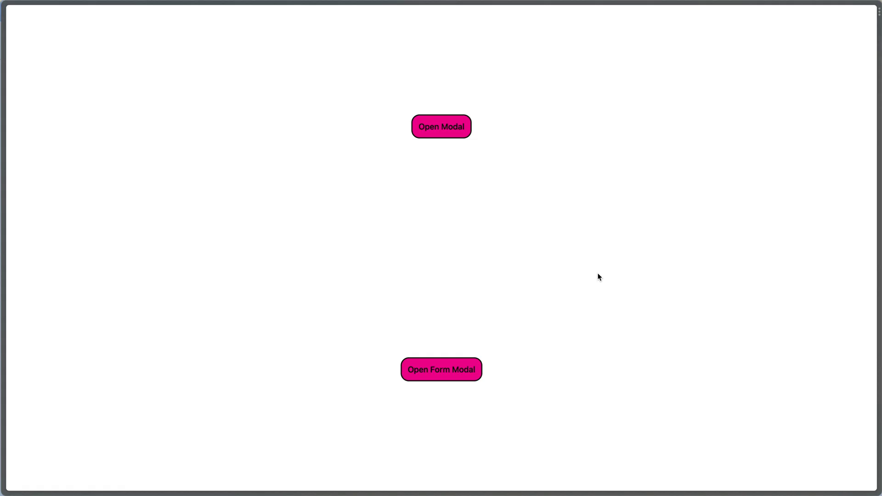
left_click(444, 116)
left_click(444, 117)
Tab focus through the Form modal's Email field and Submit button, then dismiss it with Esc
left_click(461, 178)
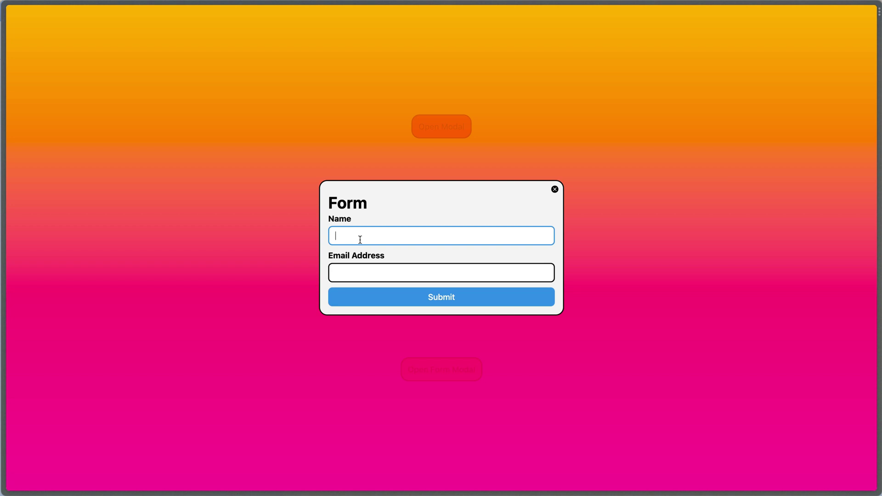
key("Tab")
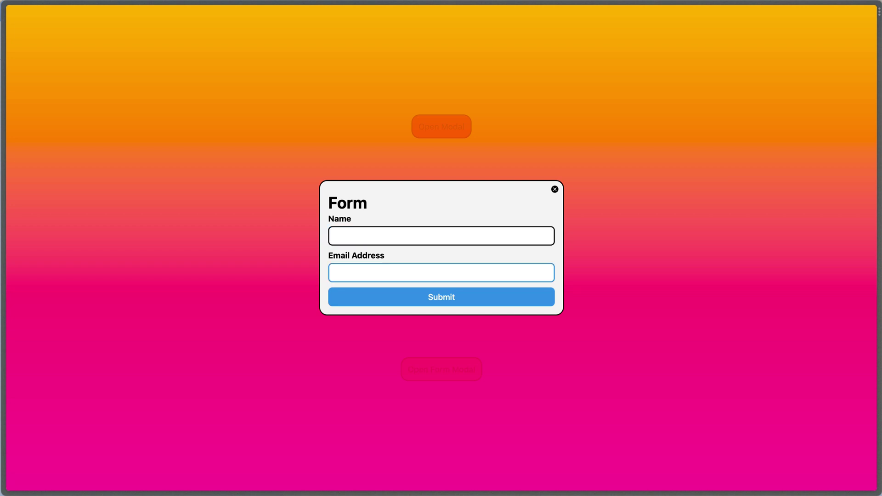
key("Tab")
key("Tab")
key("Tab")
key("Tab")
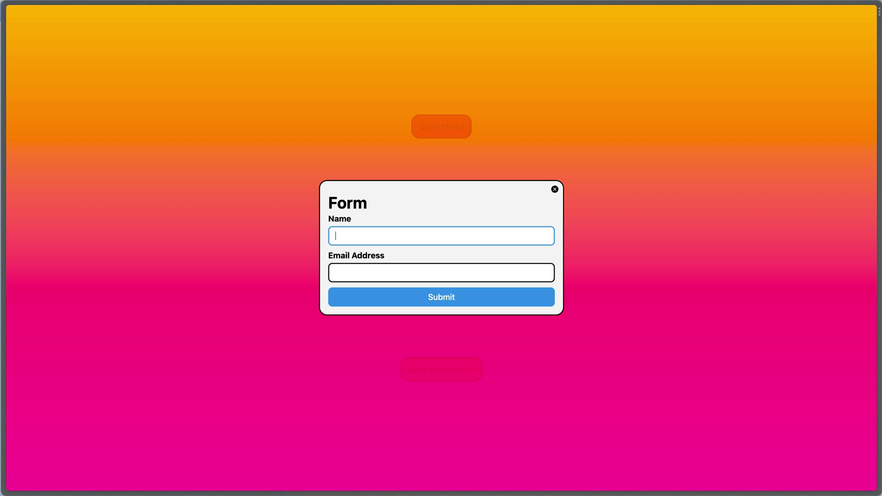
key("Tab")
key("Escape")
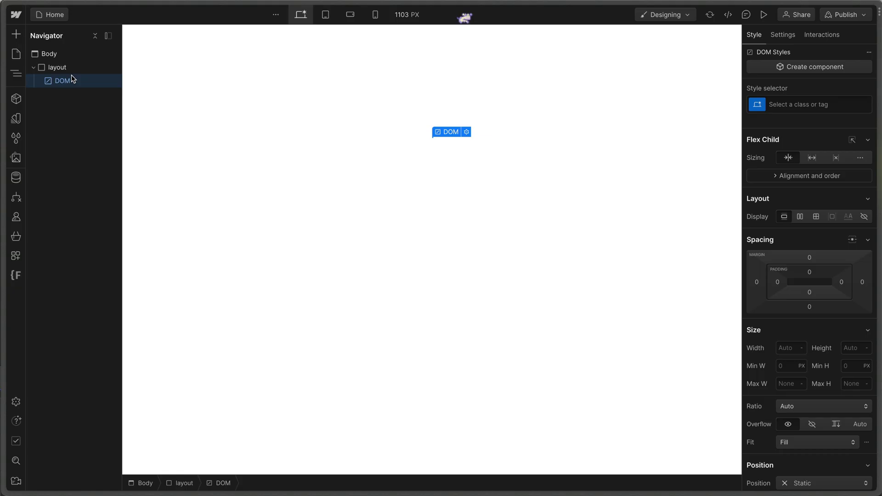
Set the DOM element's tag to button with the text 'Open Modal'
left_click(783, 35)
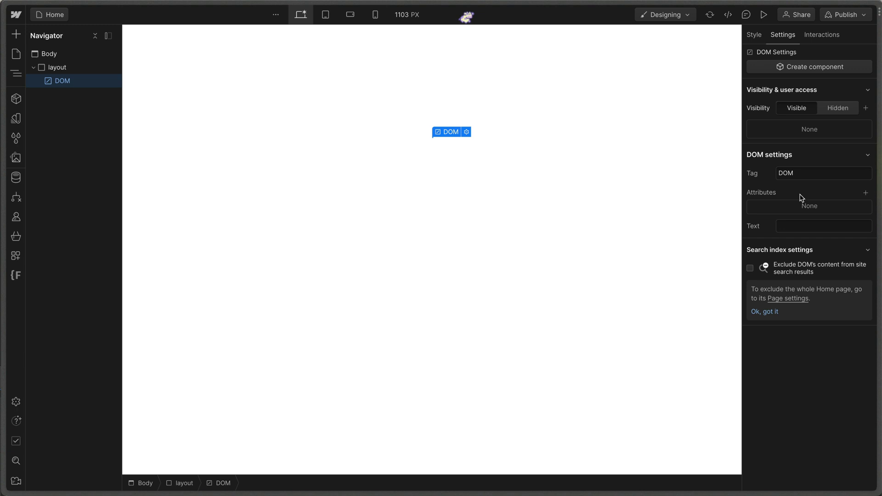
left_click(798, 172)
double_click(798, 172)
type("button")
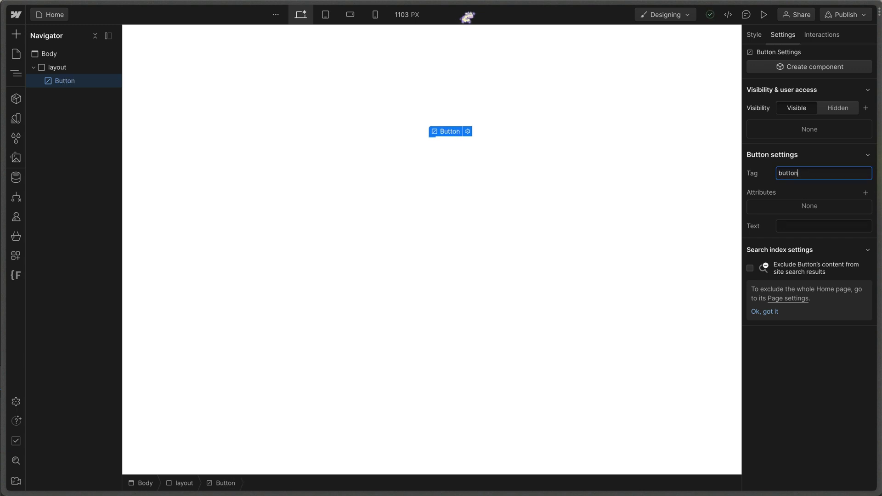
key("Tab")
type("Open Modal")
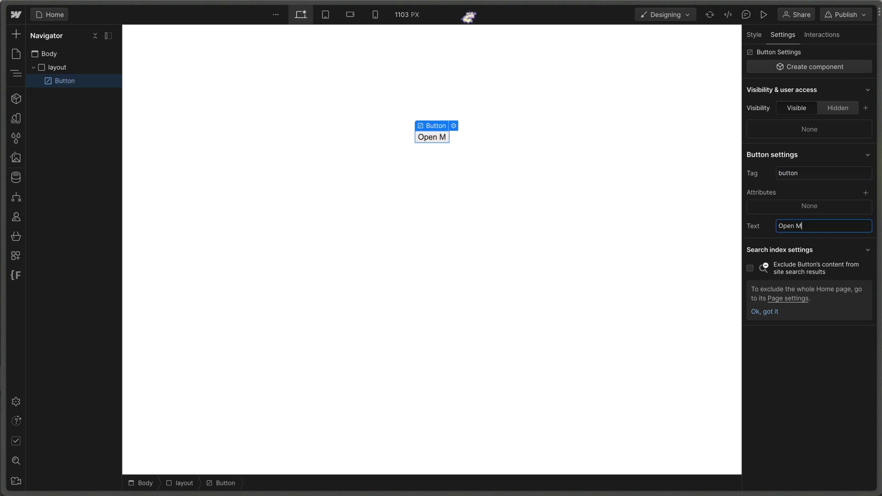
Duplicate the button, change the copy's tag to dialog and clear its text
left_click(673, 166)
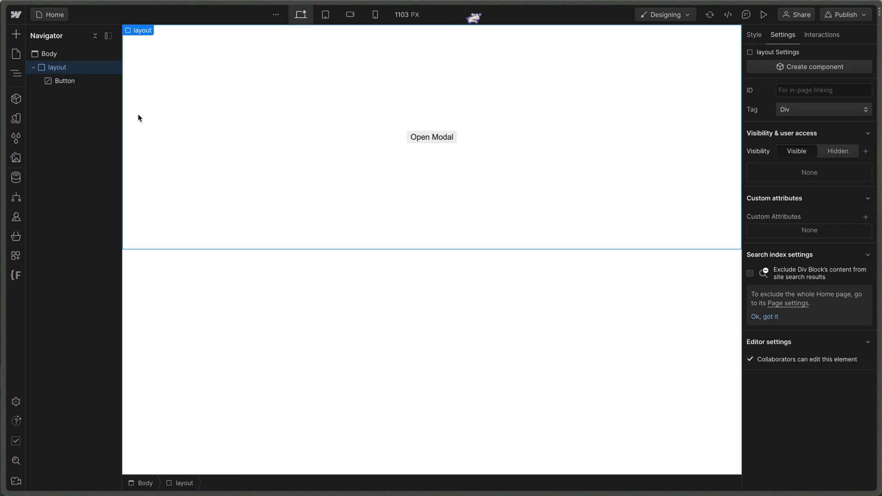
left_click(81, 85)
key("ctrl+d")
left_click(78, 95)
left_click(807, 173)
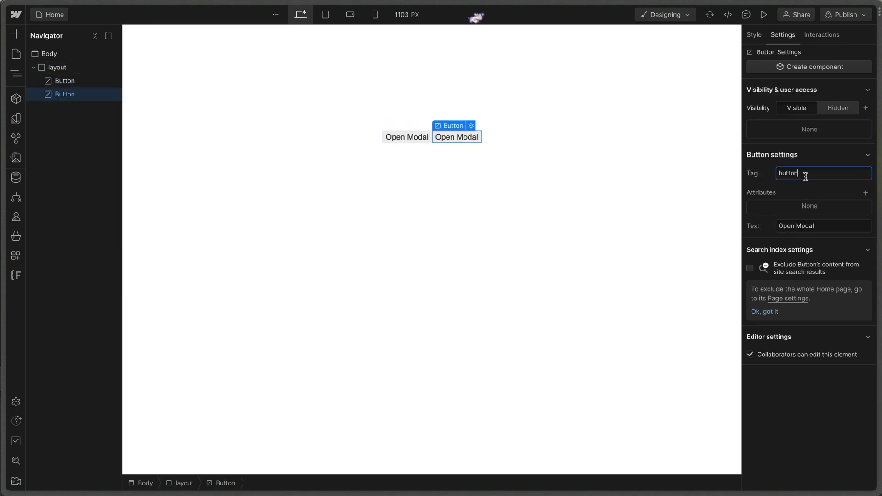
double_click(807, 173)
type("dialog")
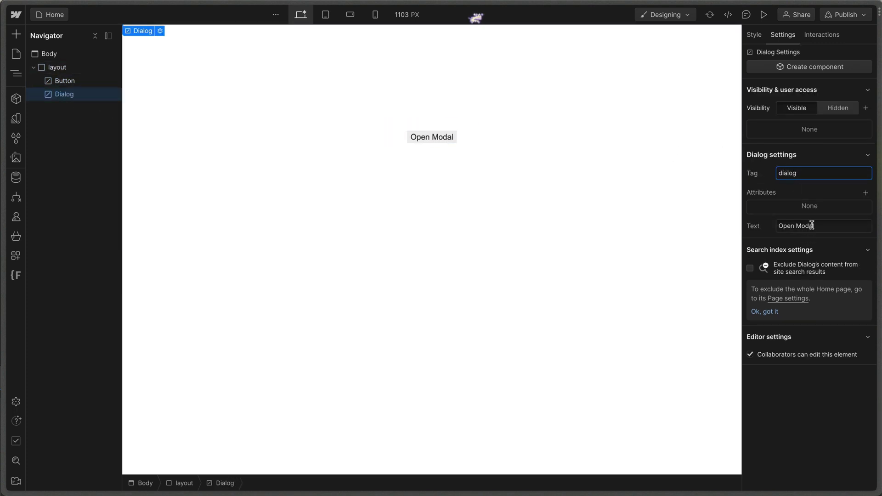
triple_click(812, 226)
key("BackSpace")
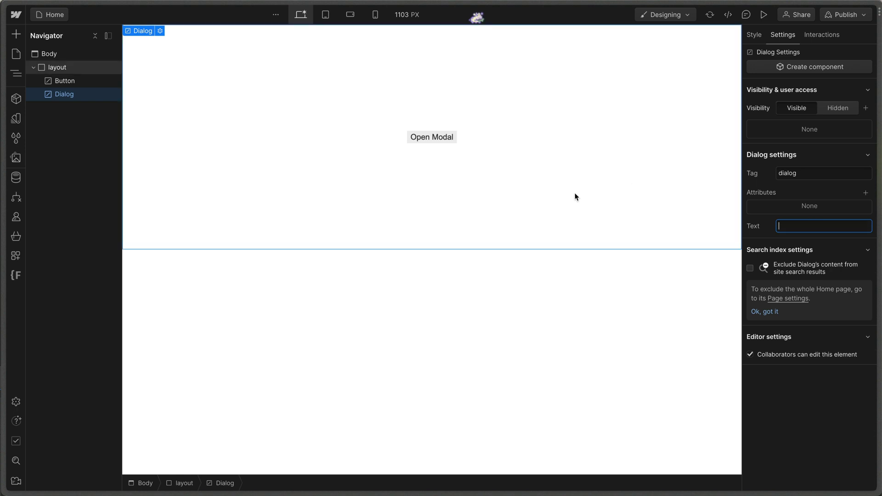
Add a Heading 2 and a Paragraph inside the dialog
left_click(16, 34)
left_click_drag(53, 364, 62, 96)
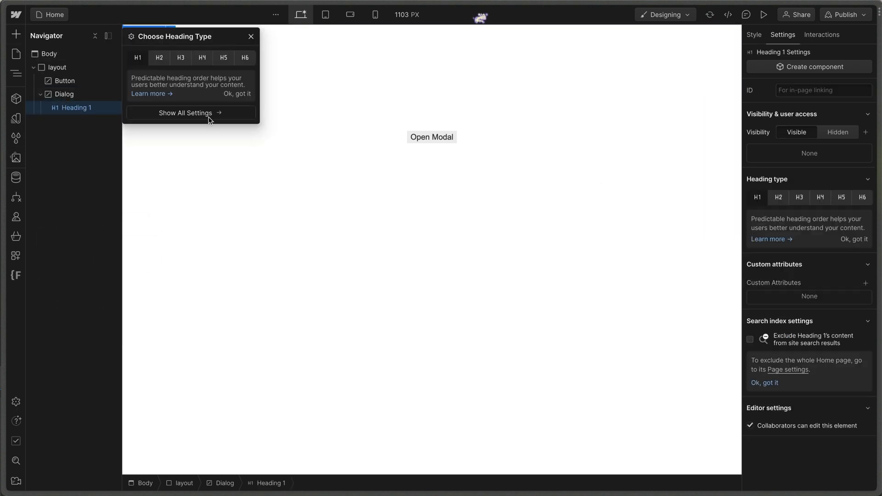
left_click(160, 57)
left_click(251, 36)
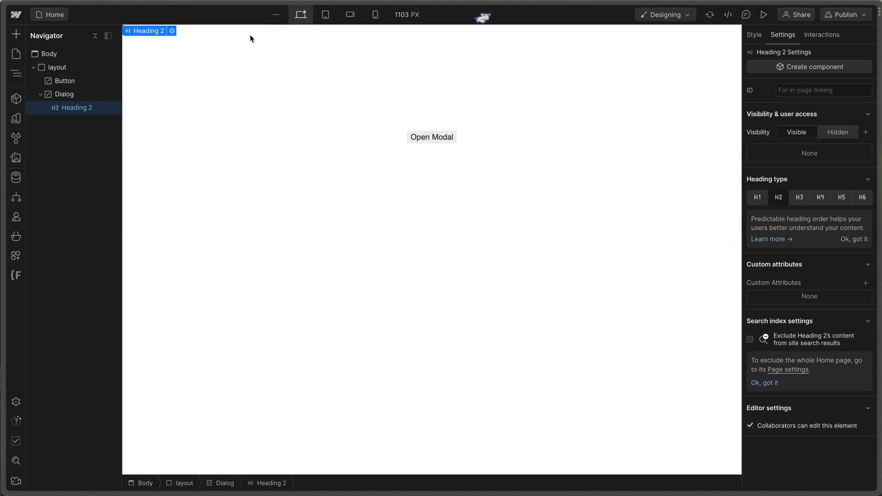
left_click(15, 34)
left_click_drag(89, 366, 82, 102)
Give the dialog element a custom attribute open = true
left_click(81, 95)
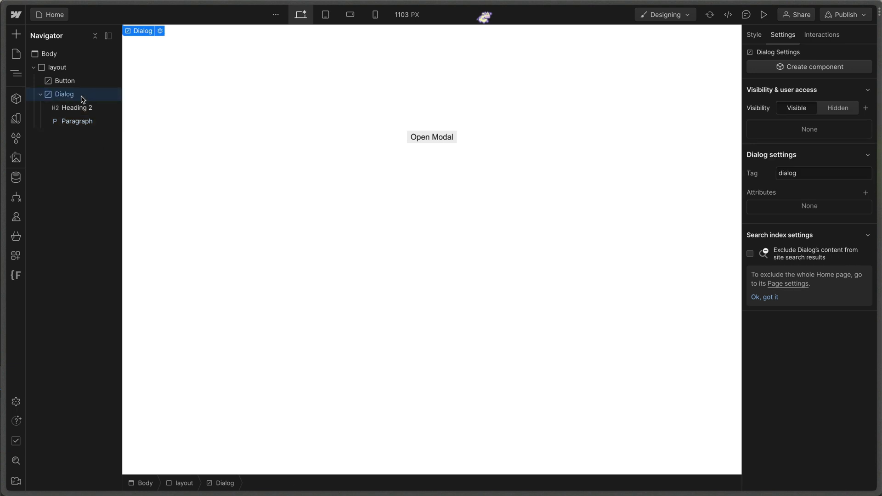
left_click(865, 193)
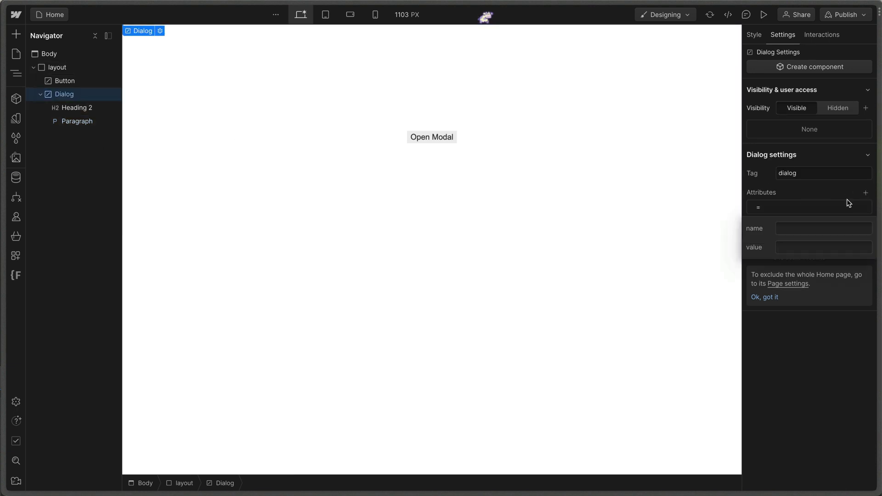
type("open")
key("Tab")
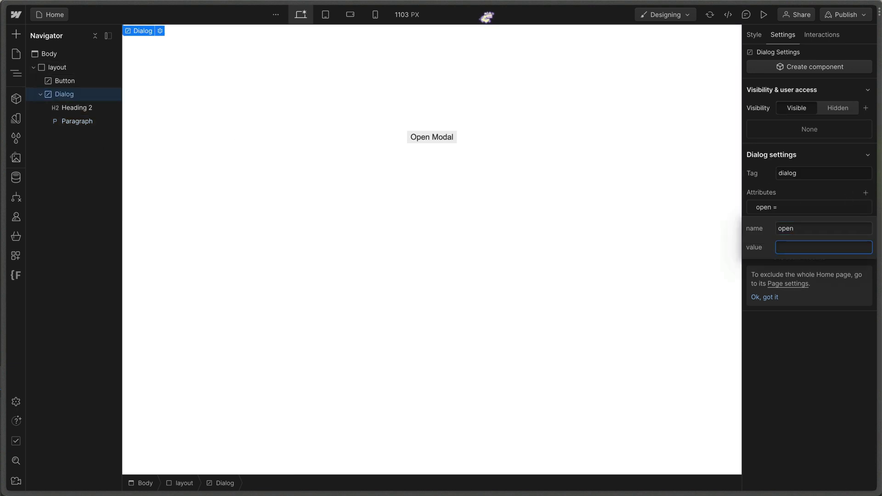
type("true")
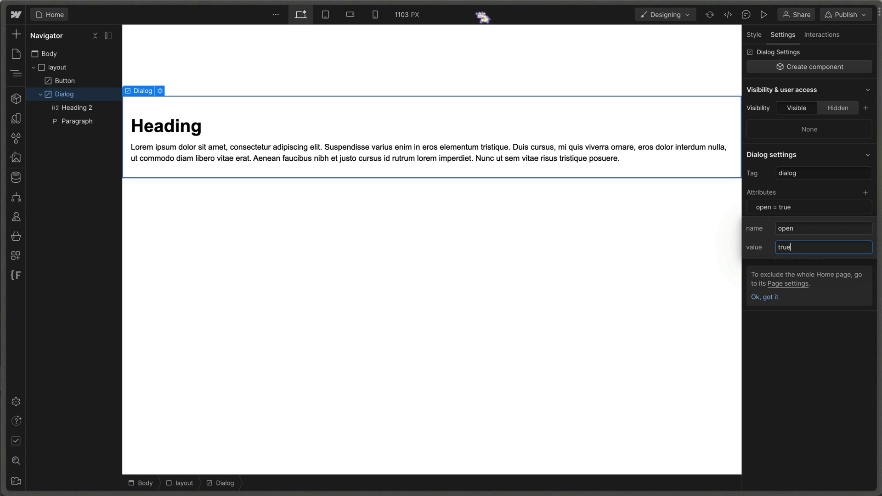
left_click(773, 360)
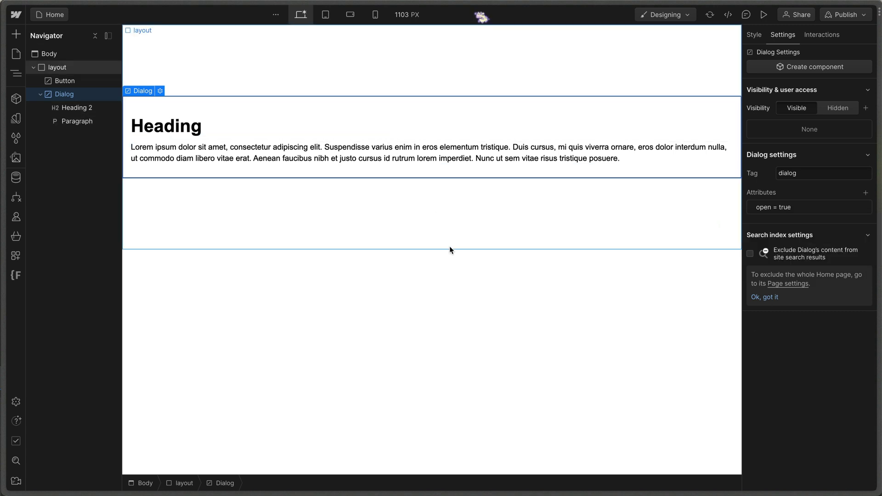
Select the now-visible dialog and assign it the class 'dialog'
left_click(456, 262)
left_click(312, 110)
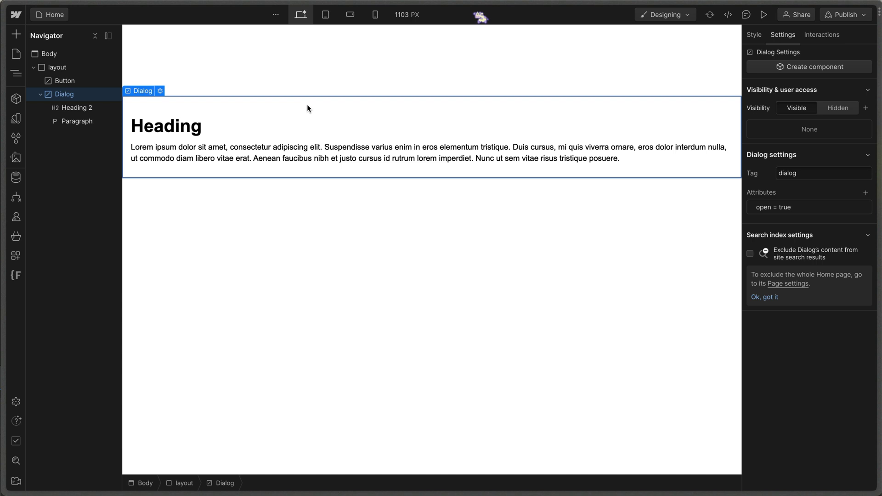
left_click(753, 35)
left_click(795, 105)
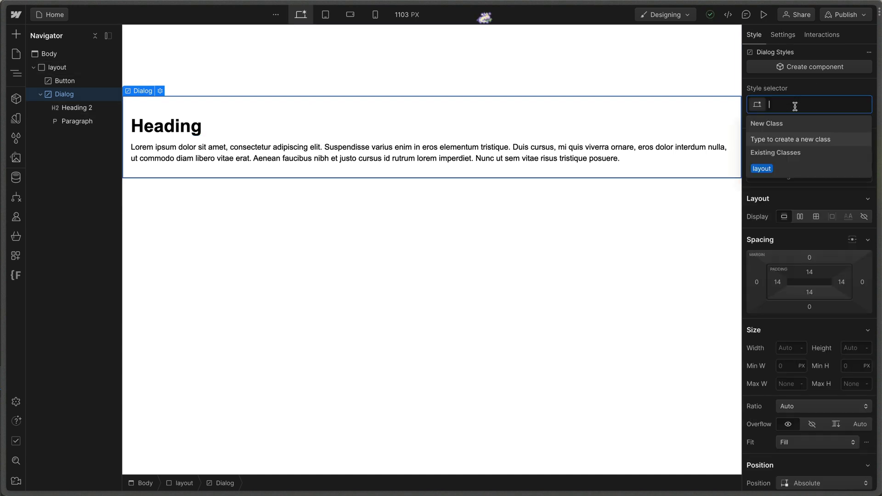
type("dialog")
key("Return")
Set the dialog's width to 100% and its maximum width to 500
left_click(783, 348)
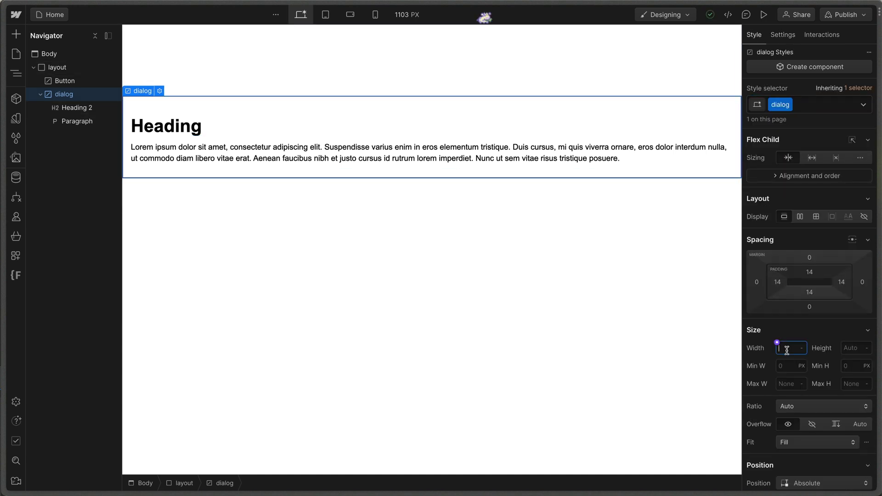
type("1005")
key("Return")
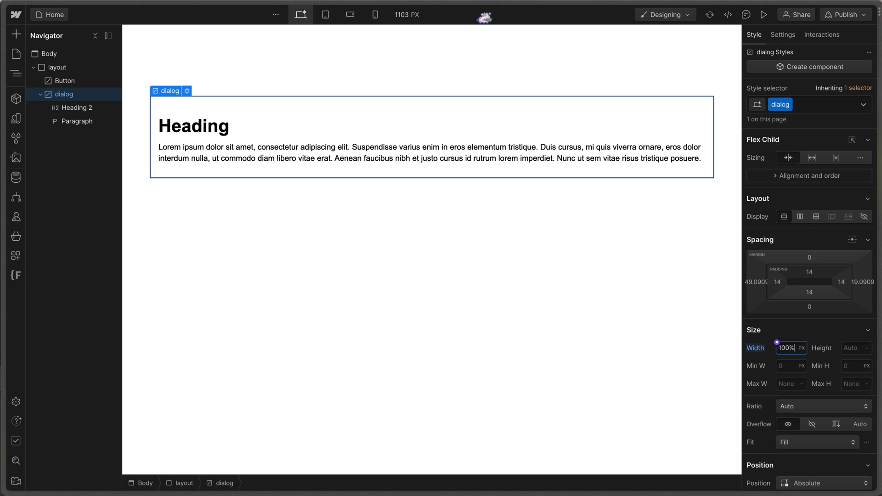
key("Return")
left_click(787, 383)
type("500")
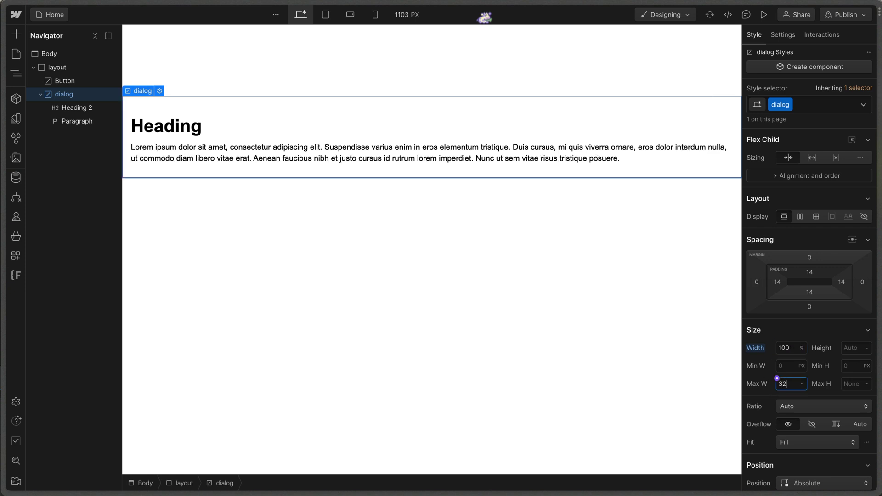
key("Return")
Add the custom attribute el = open-button to the Open Modal button
left_click(490, 215)
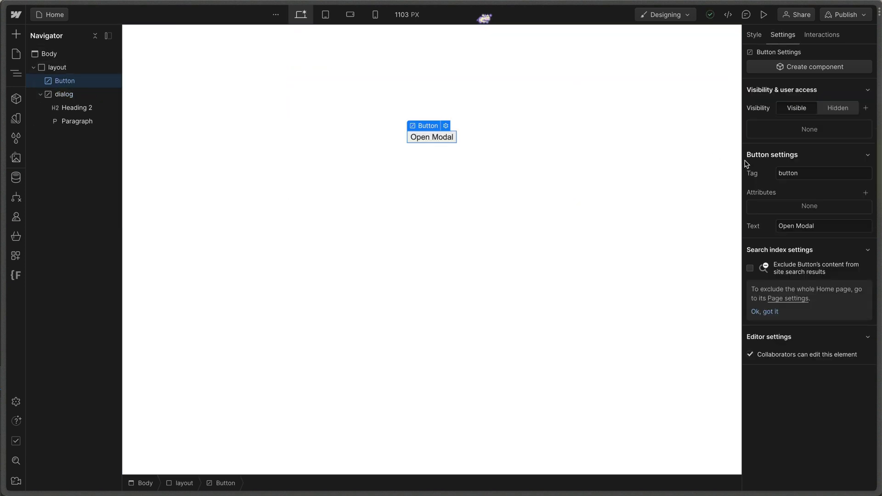
left_click(865, 193)
type("el")
key("Tab")
type("ope")
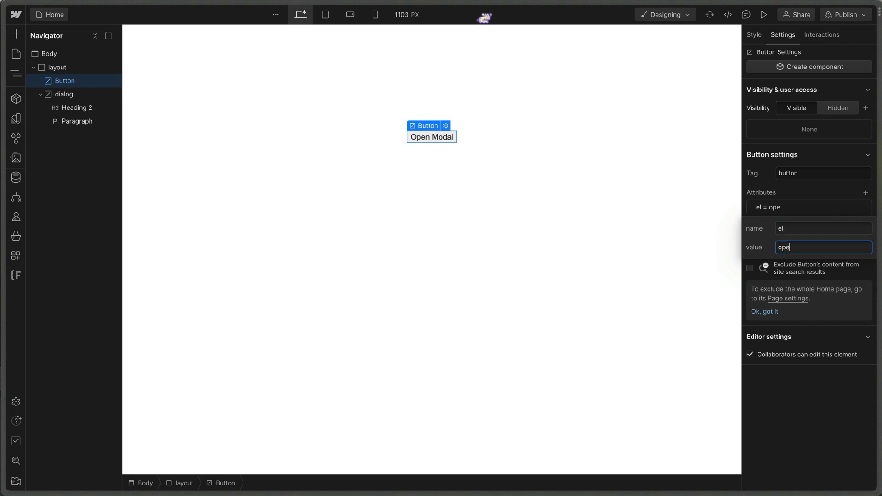
type("n-button")
key("shift+Tab")
Add the custom attribute el = dialog to the dialog element
left_click(40, 94)
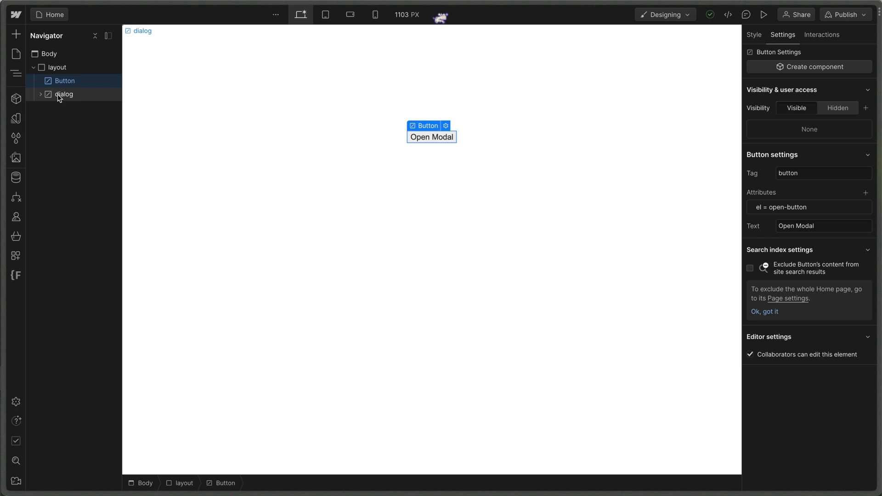
left_click(64, 94)
left_click(865, 193)
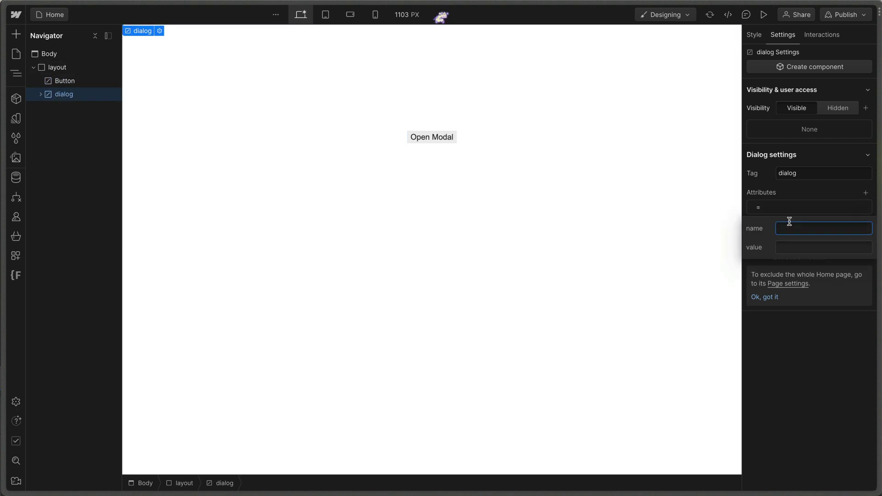
type("el")
key("Tab")
type("dialog")
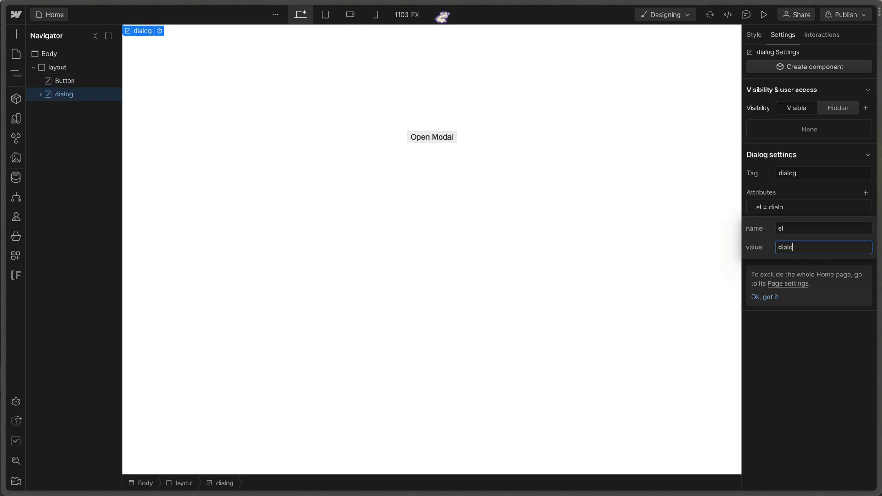
key("shift+Tab")
left_click(804, 353)
left_click(505, 291)
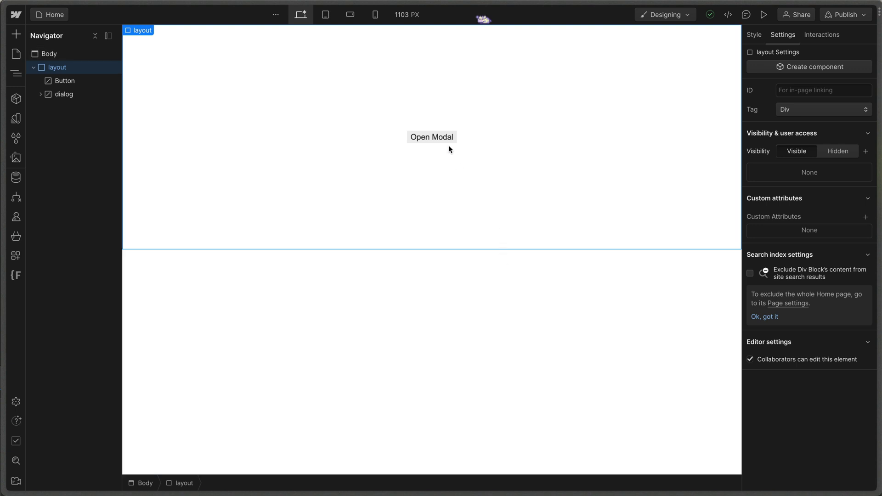
Paste the dialog-opening script into the Home page's Before </body> tag code
left_click(17, 55)
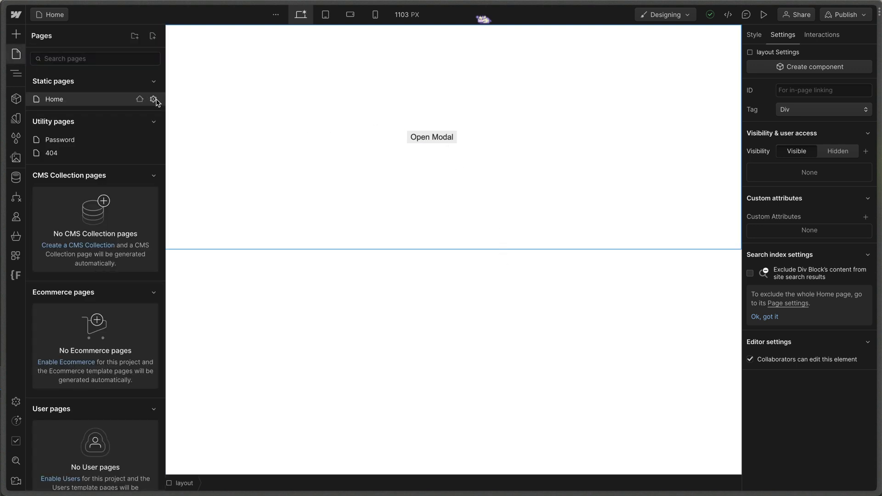
left_click(153, 98)
scroll(340, 136, "down", 10)
left_click(324, 259)
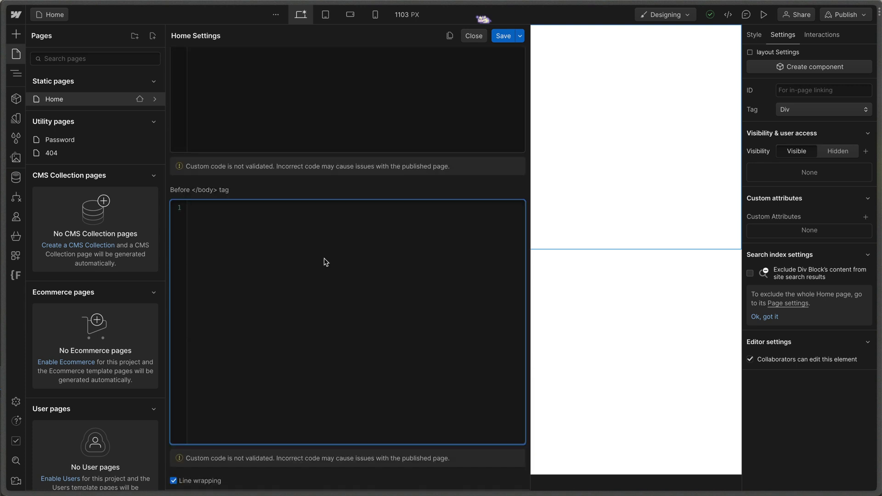
type("<script> document.addEventListener('click', (e) => {   // Check if the clicked element is an open button   if (e.target.matches('[el=\"open-button\"]')) {     // Find the next dialog sibling and open it     const nextDialog = e.target.nextElementSibling;     if (nextDialog) nextDialog.showModal();   } }); </script>")
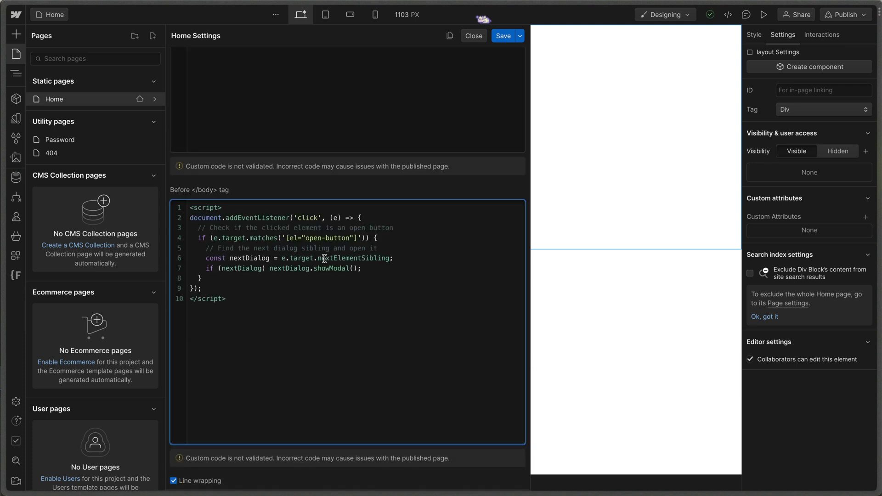
Walk through the script's click listener, e.target check and nextElementSibling lookup
double_click(260, 219)
left_click_drag(293, 218, 205, 275)
left_click(205, 275)
left_click_drag(214, 238, 358, 238)
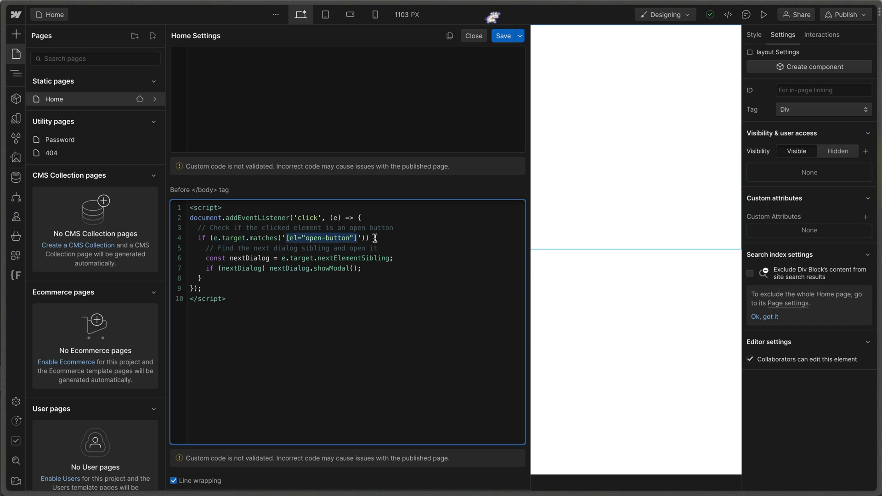
left_click(374, 238)
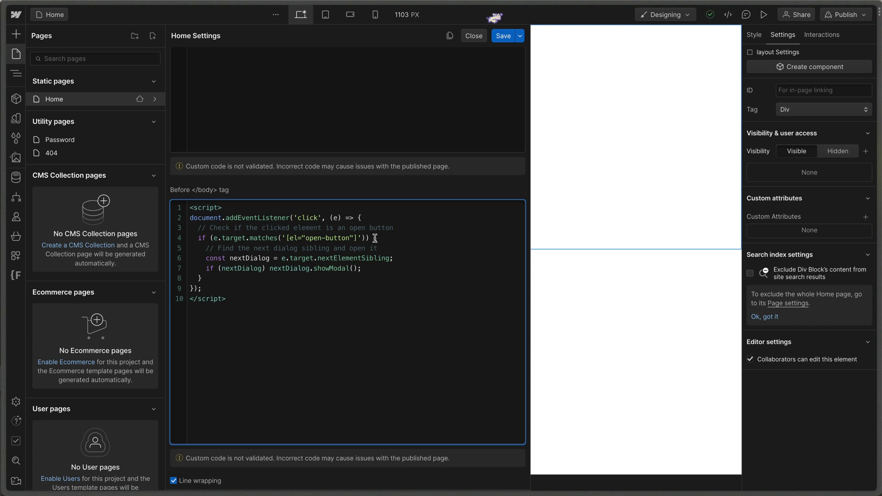
type("{")
left_click_drag(205, 248, 372, 267)
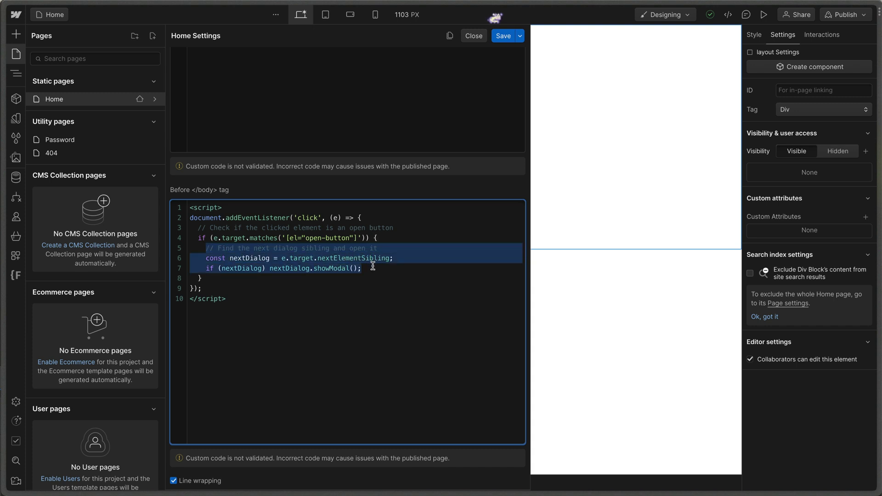
left_click(372, 267)
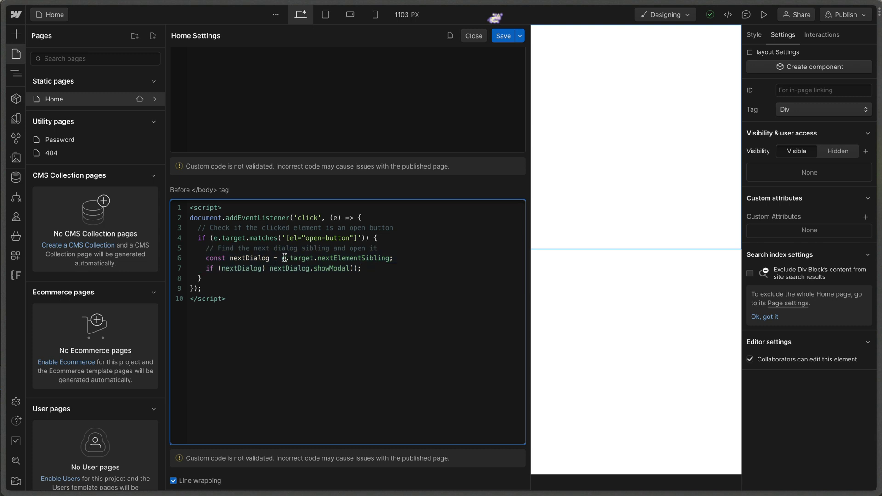
left_click_drag(282, 258, 314, 259)
double_click(354, 258)
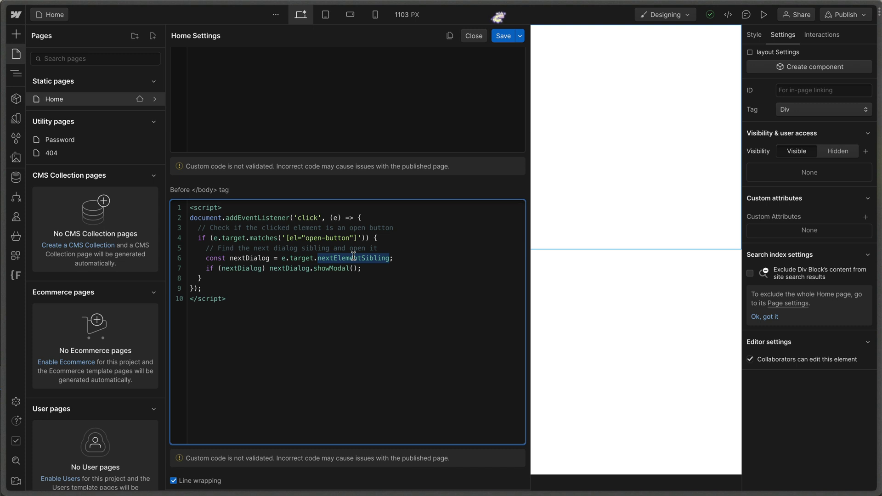
Save the code and check the Open Modal button and dialog order in the Navigator
left_click(18, 74)
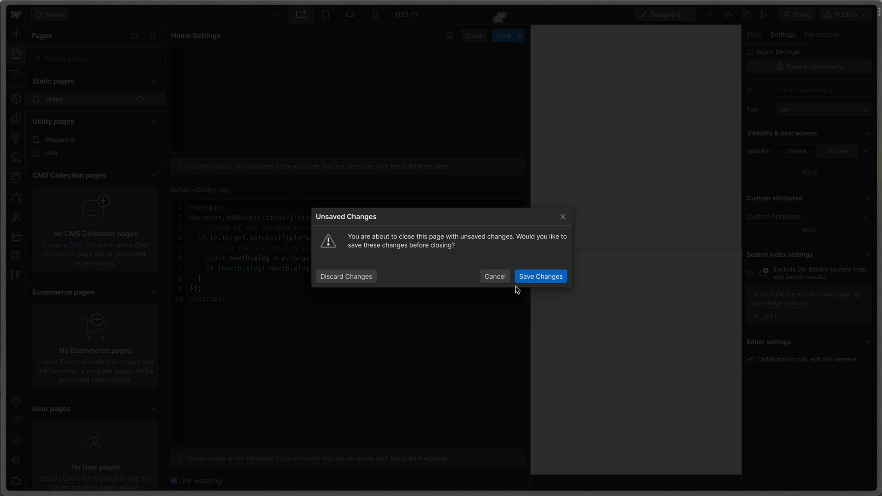
left_click(540, 275)
left_click(60, 82)
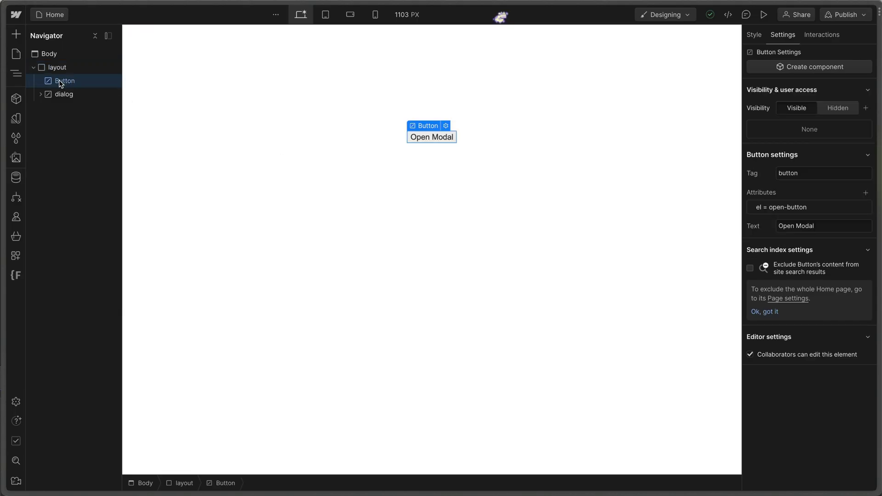
left_click(60, 94)
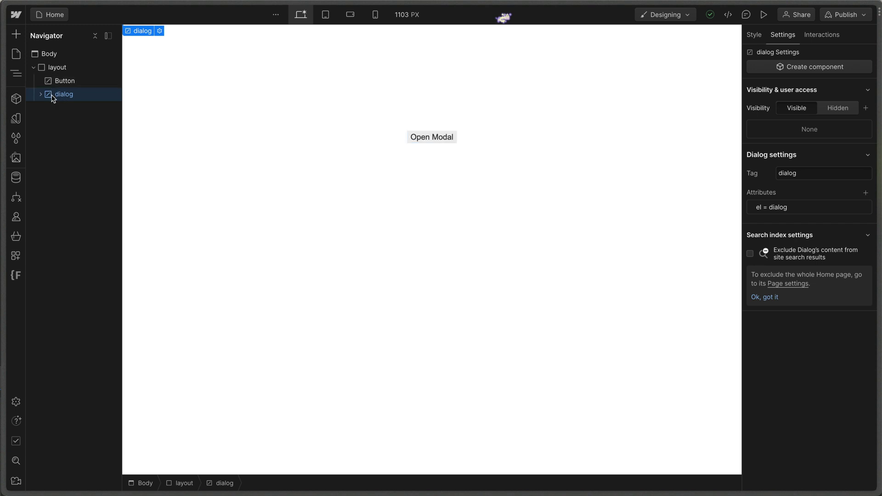
Reopen the custom code and review how nextDialog is opened with showModal()
key("p")
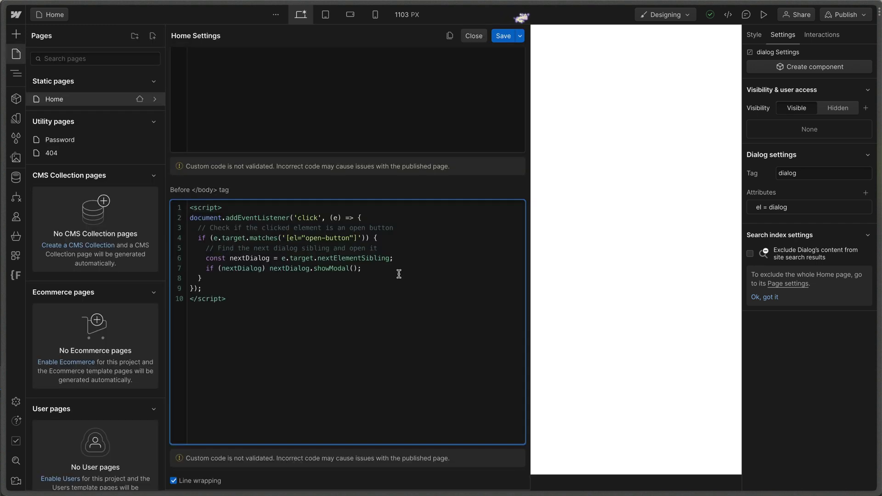
left_click_drag(390, 258, 281, 259)
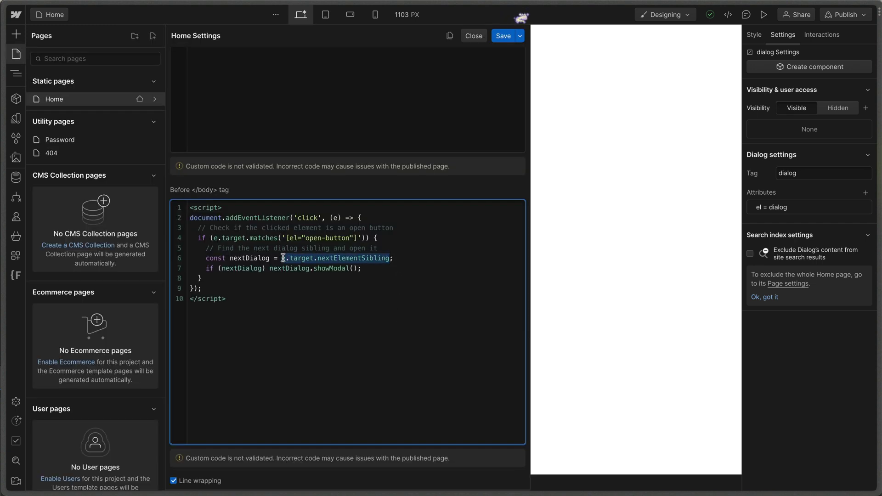
double_click(240, 258)
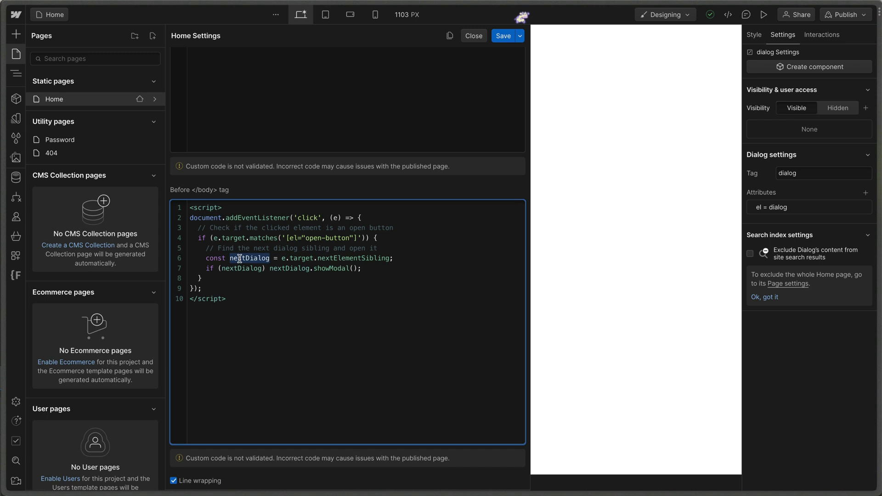
double_click(243, 269)
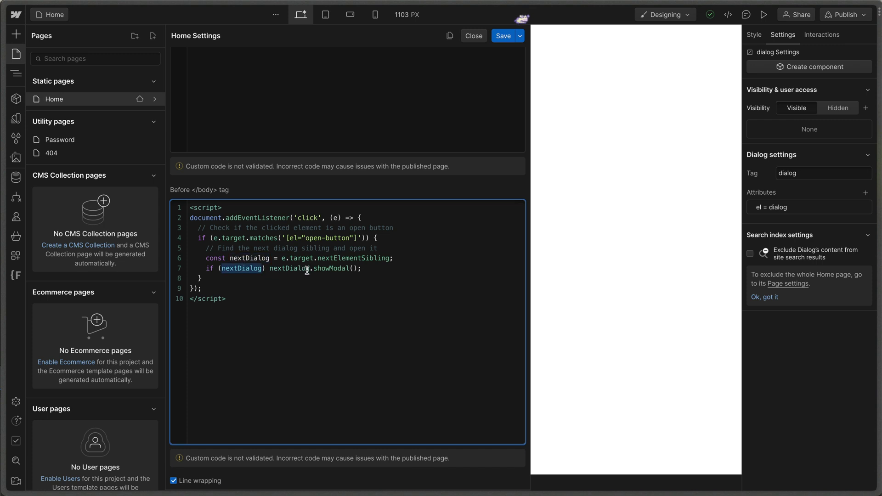
left_click_drag(313, 269, 353, 268)
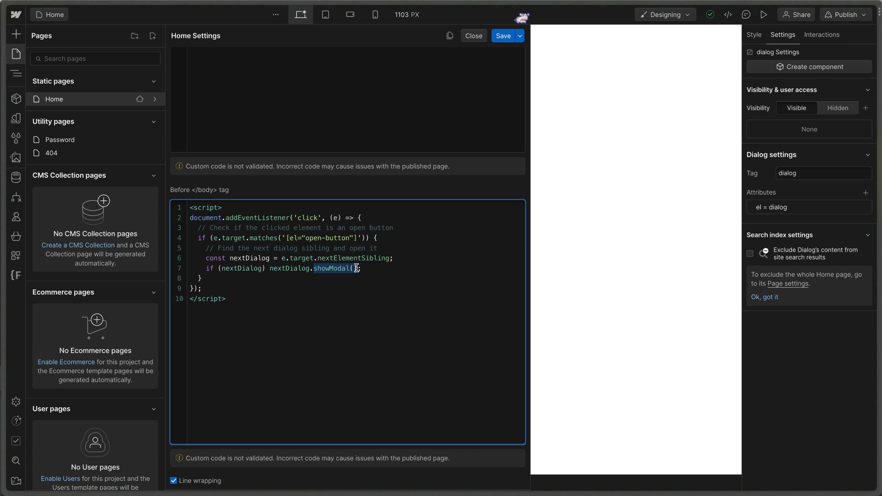
left_click(363, 268)
Save the code, then open the modal on the published site and select its paragraph text
left_click(503, 37)
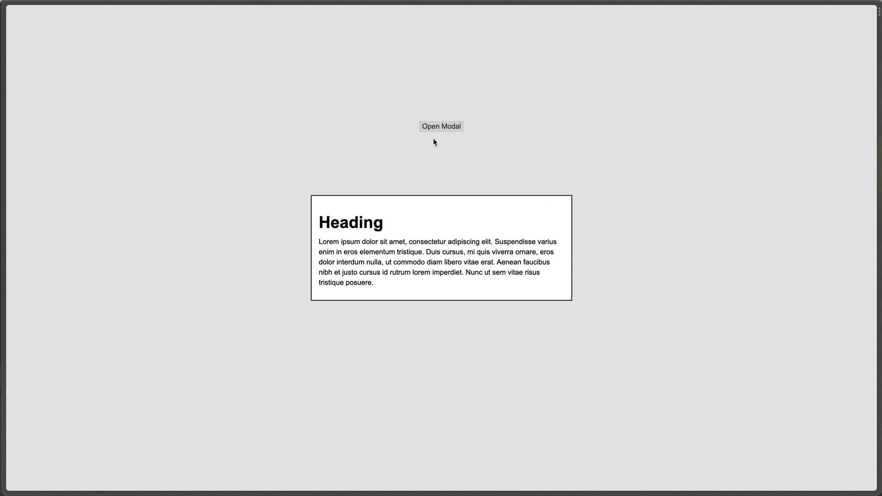
left_click(435, 126)
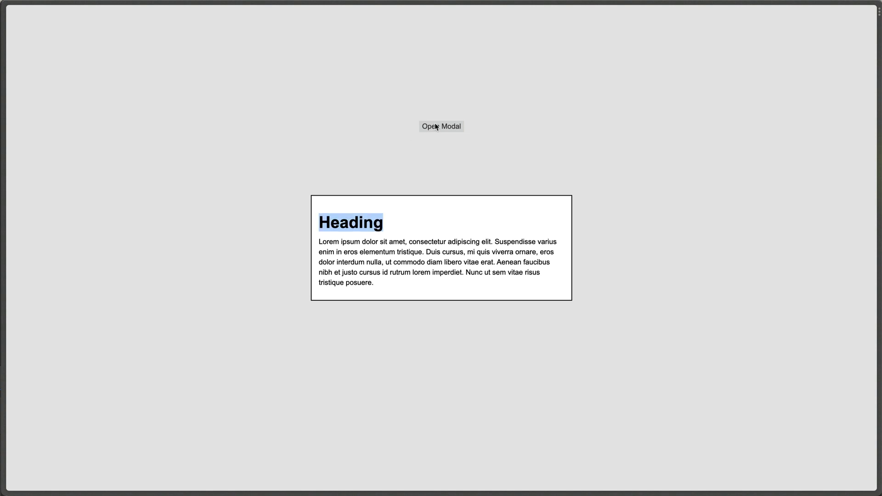
left_click(435, 223)
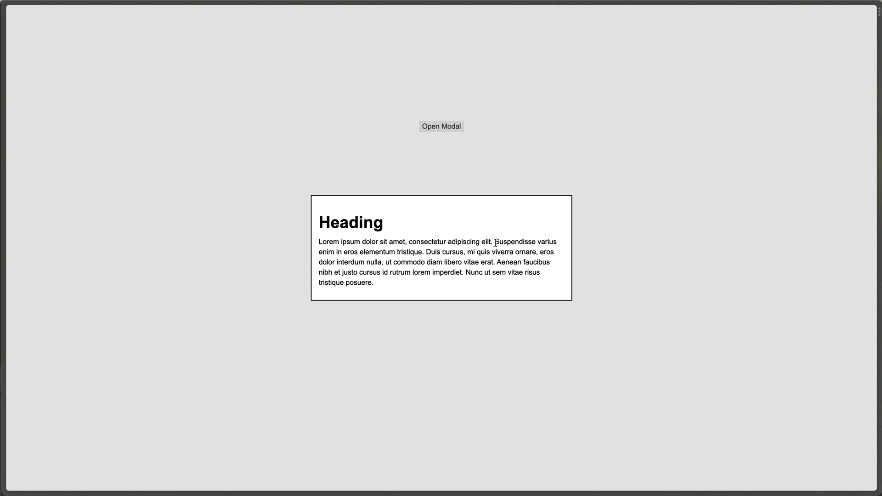
left_click_drag(495, 243, 510, 266)
left_click(553, 220)
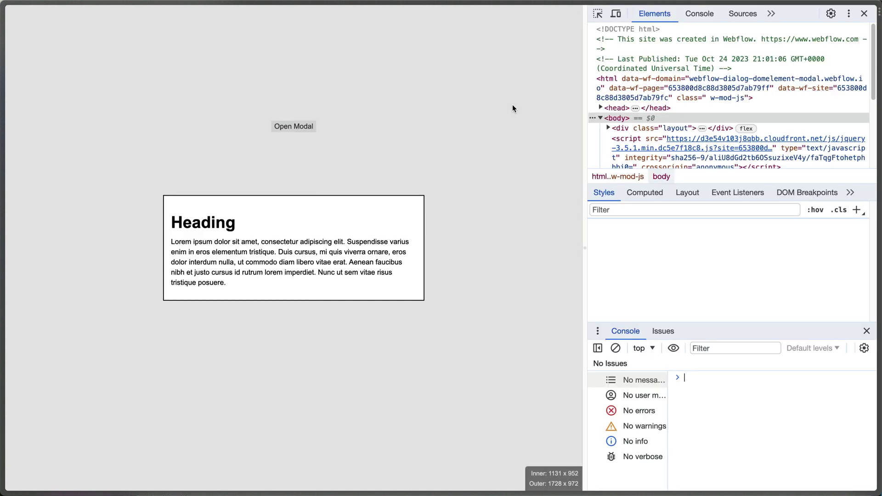
Inspect the dialog's ::backdrop in DevTools and select its fixed, rgba(0, 0, 0, 0.1) rule
left_click(597, 13)
left_click(507, 78)
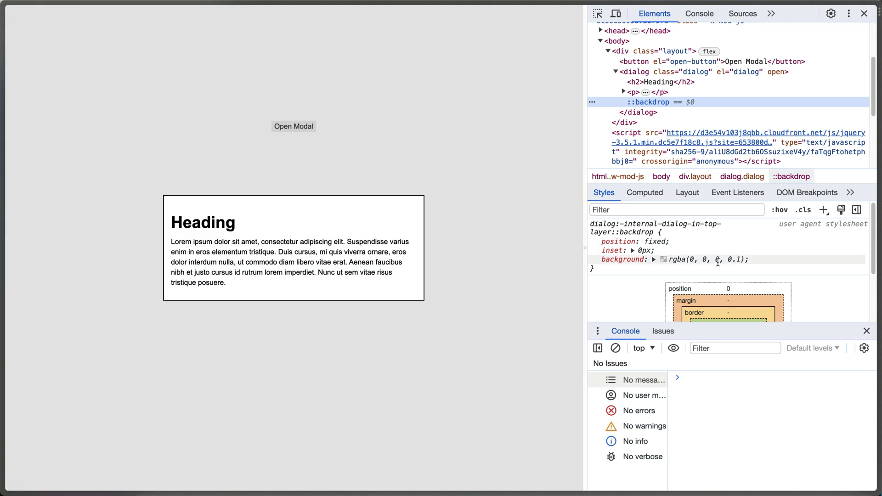
left_click(653, 260)
left_click(653, 260)
left_click_drag(596, 271, 592, 220)
key("ctrl+c")
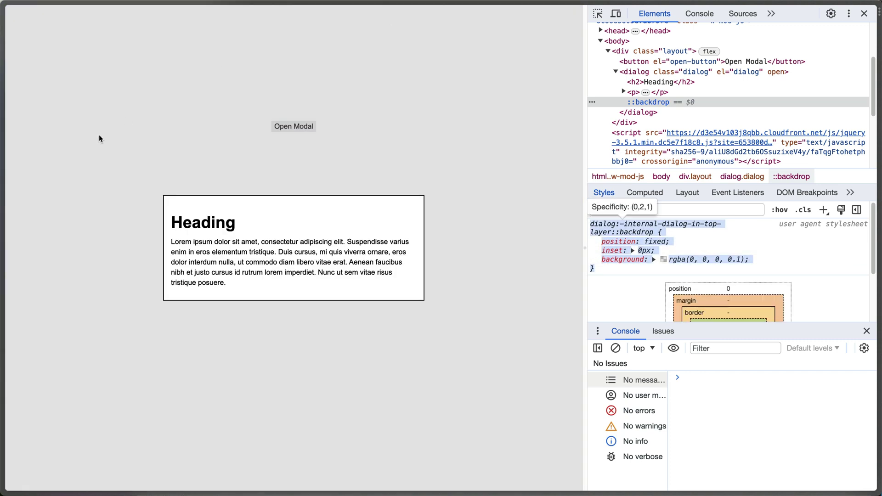
Add an HTML Embed at the top of the Body with a style block holding the pasted backdrop rule
mouse_move(7, 116)
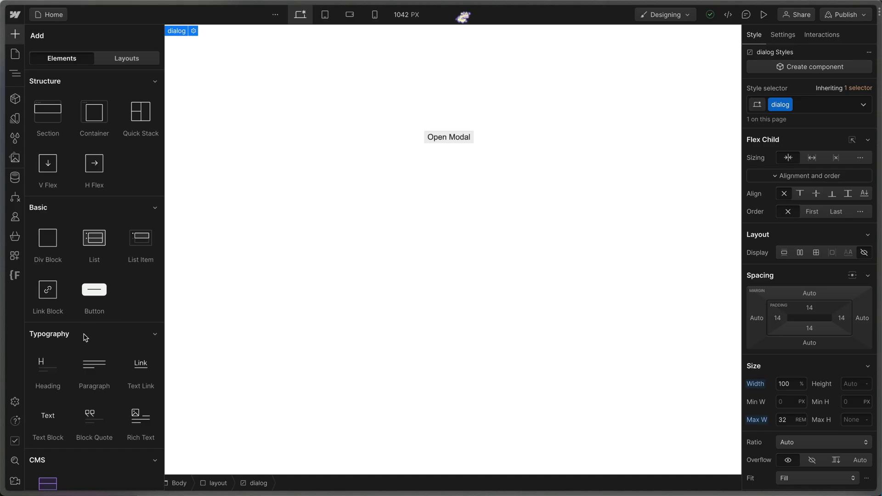
scroll(83, 335, "down", 6)
left_click_drag(51, 292, 65, 65)
type("<")
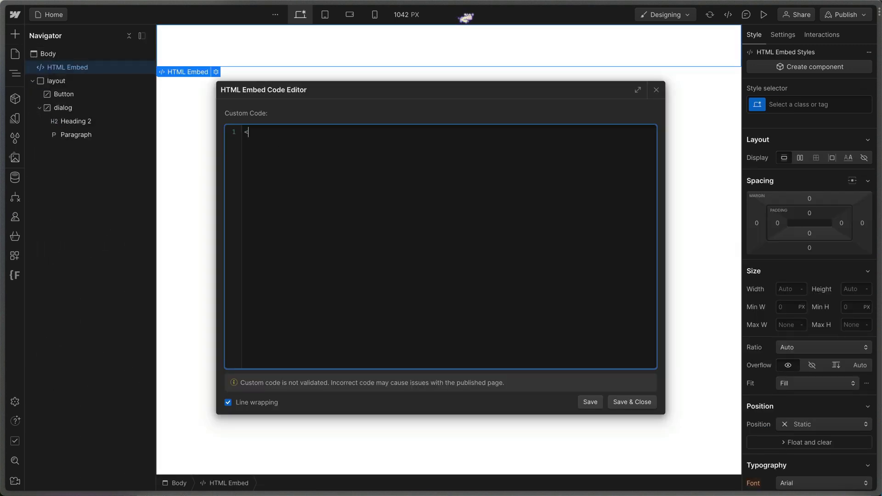
type("style>")
key("Return")
type("</style")
key("ctrl+v")
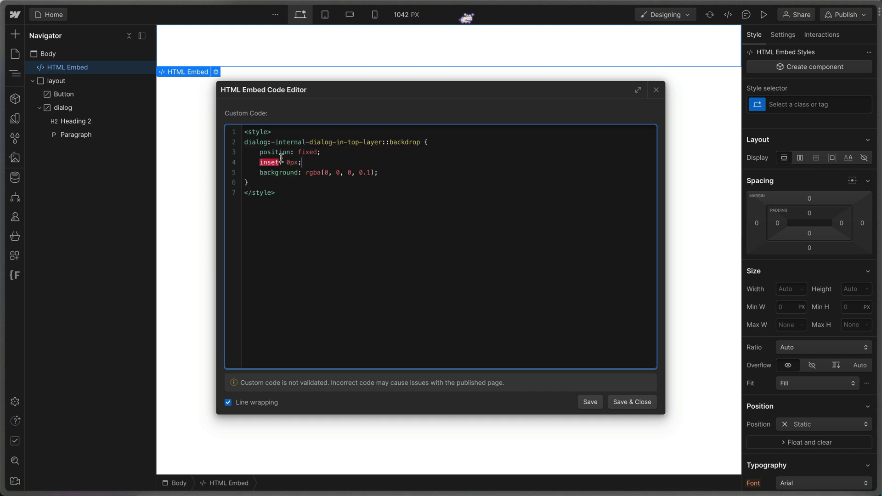
Delete the position and inset declarations from the backdrop rule
left_click_drag(303, 162, 224, 148)
left_click(292, 152)
left_click_drag(312, 162, 242, 156)
key("BackSpace")
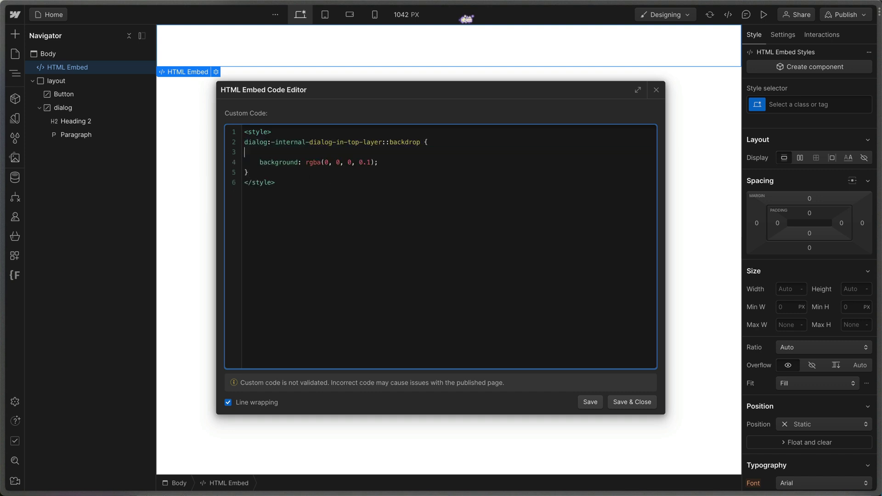
key("BackSpace")
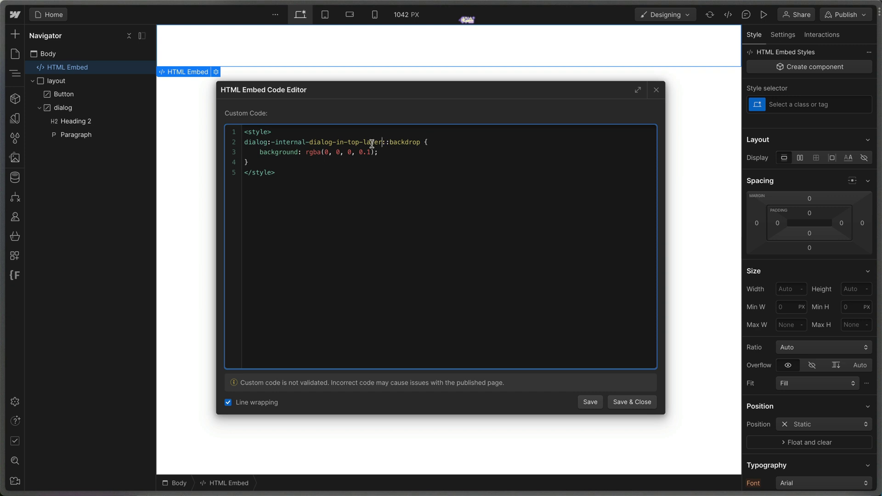
Change the selector to .dialog::backdrop and the alpha to 0.5, then save the embed
left_click_drag(384, 142, 269, 142)
key("BackSpace")
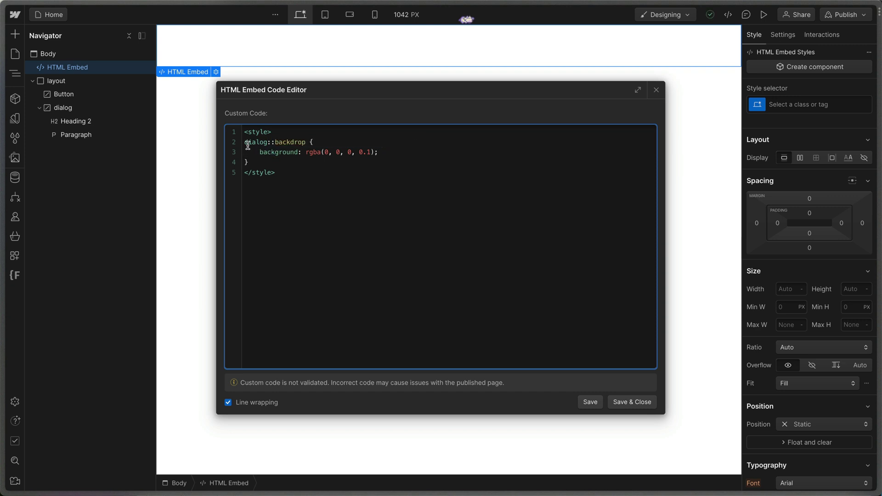
left_click(244, 142)
type(".")
key("Down")
key("Down")
left_click_drag(275, 143, 303, 143)
left_click(306, 143)
type("5")
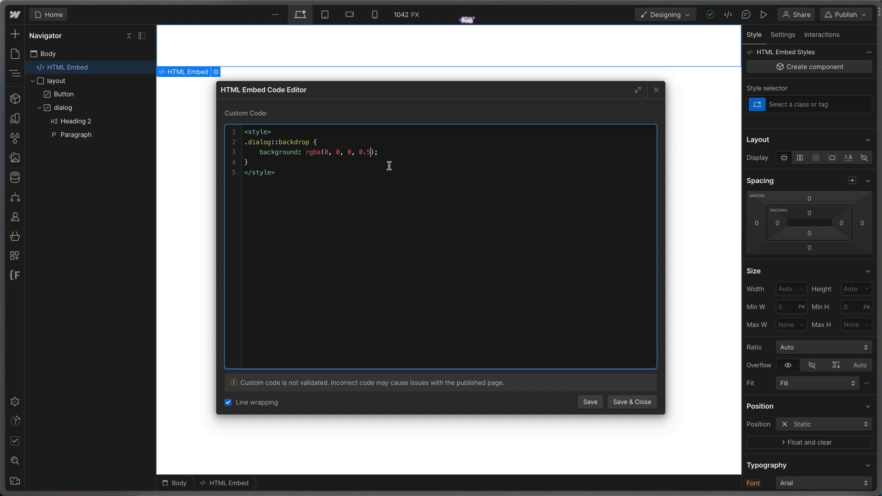
left_click(261, 163)
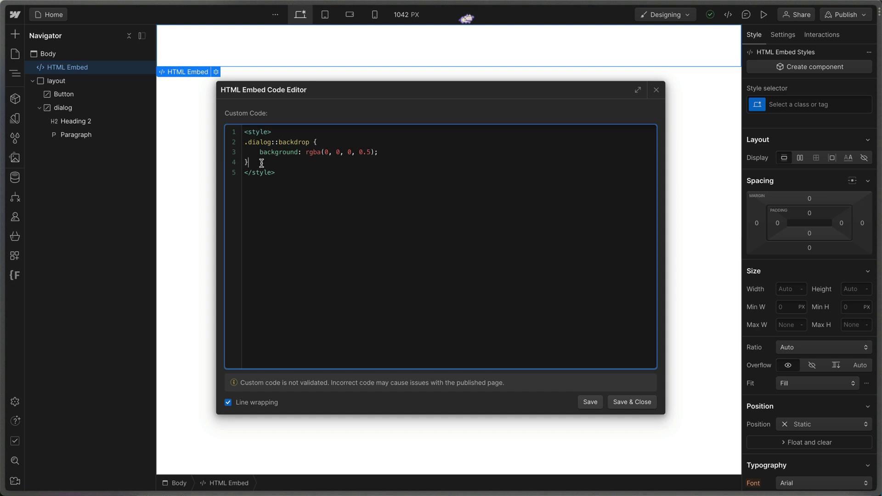
left_click(631, 402)
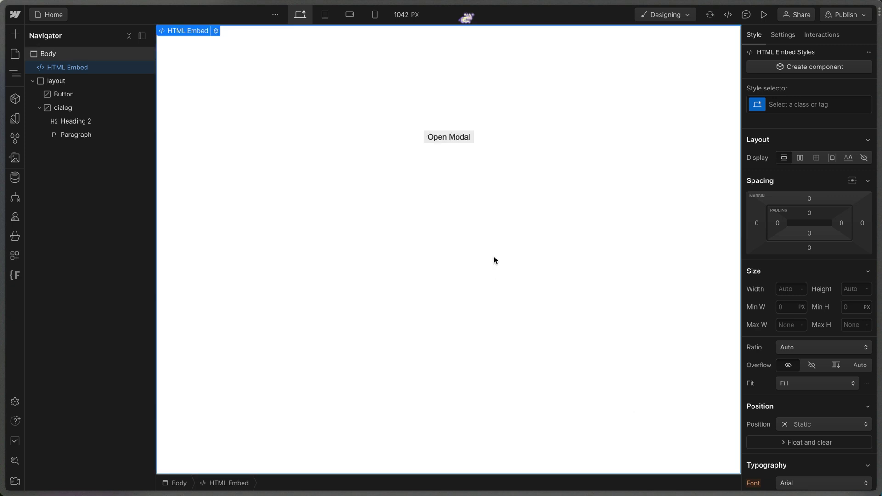
Add a temporary open = t attribute to the dialog to preview it on the canvas
left_click(63, 108)
left_click(772, 36)
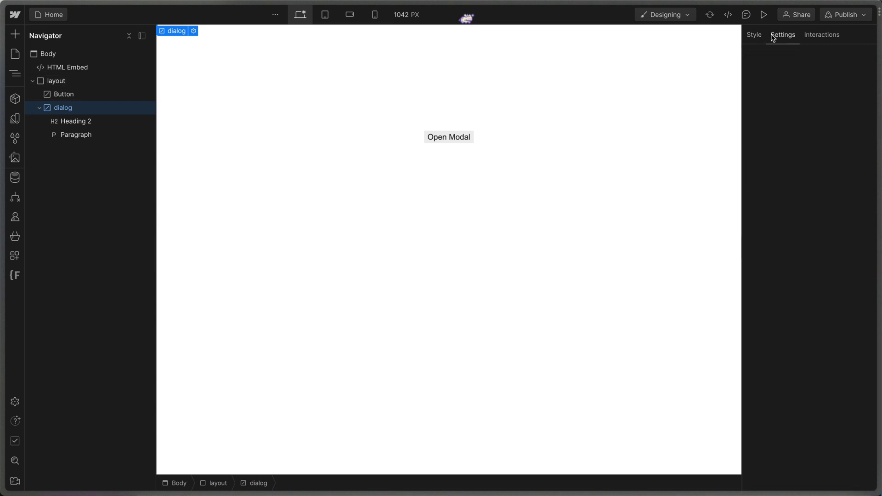
left_click(866, 193)
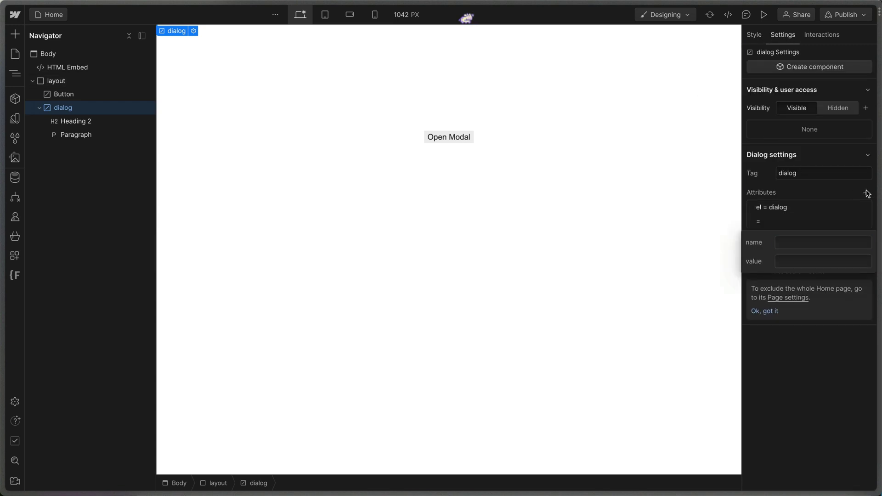
type("open")
key("Tab")
type("t")
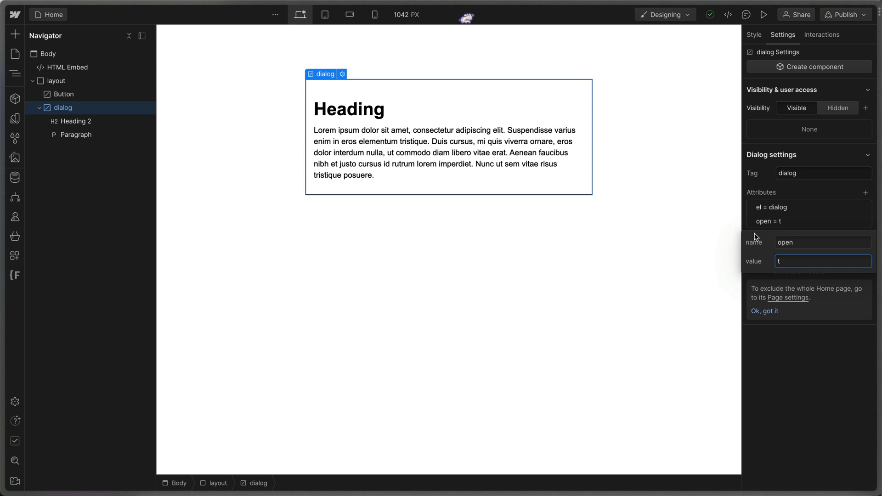
Remove the dialog's open attribute and publish the site
key("BackSpace")
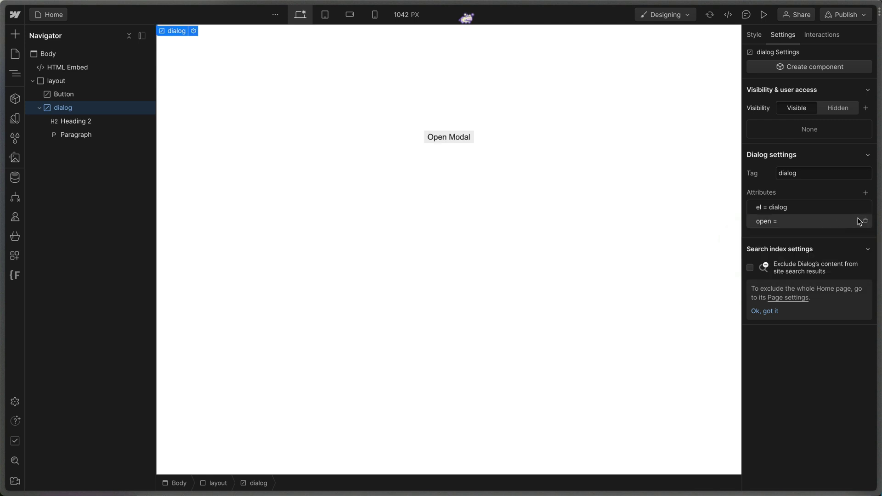
left_click(861, 221)
left_click(842, 16)
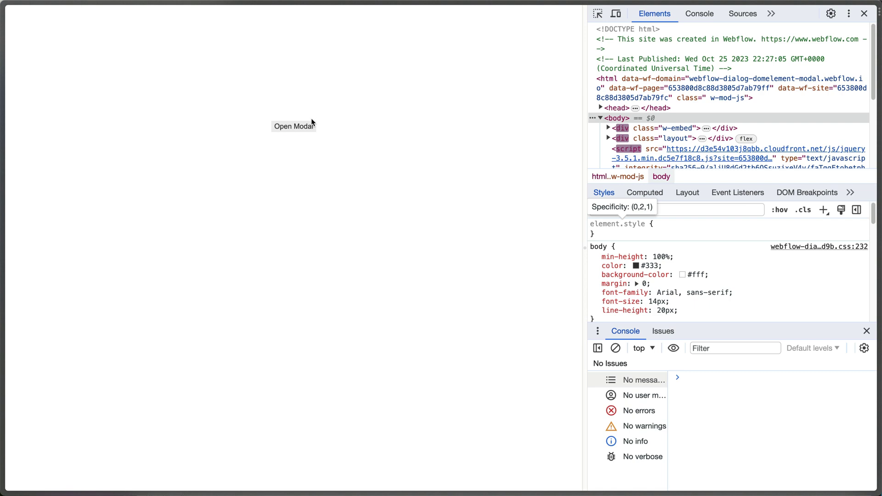
left_click(310, 125)
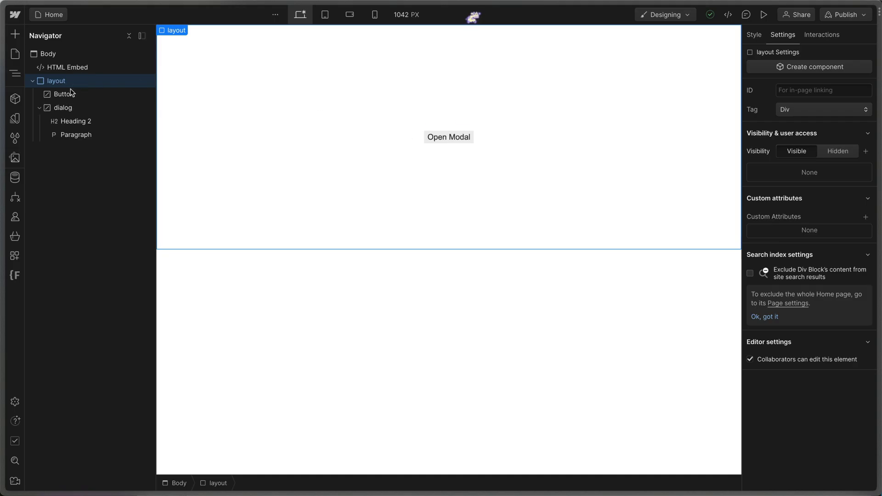
Paste a copy of the Open Modal button into the dialog and give the dialog attribute open = t
left_click(69, 94)
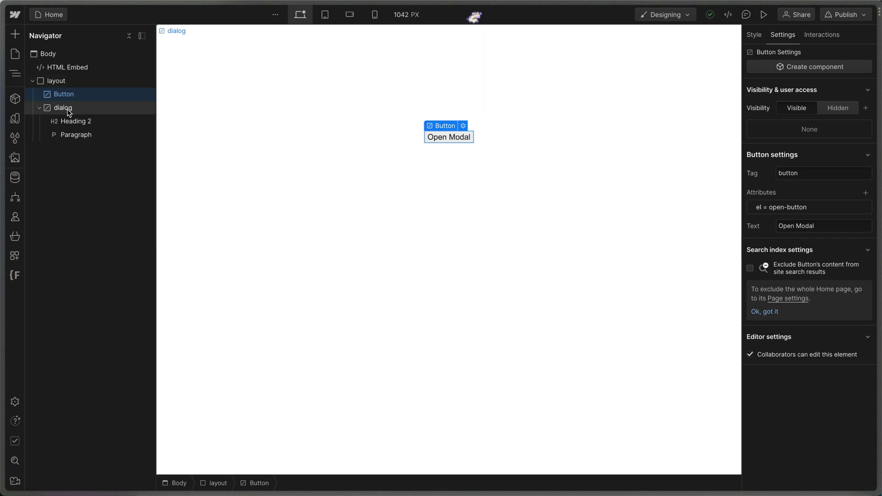
left_click(67, 108)
key("ctrl+v")
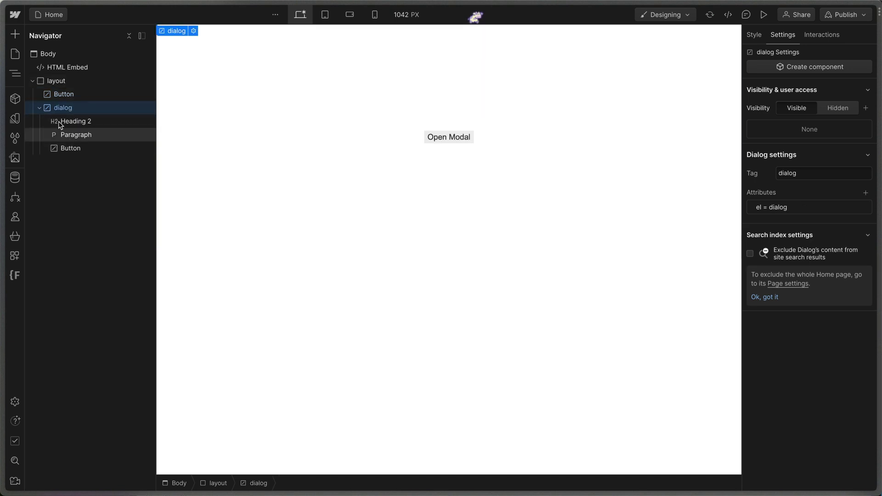
left_click(69, 148)
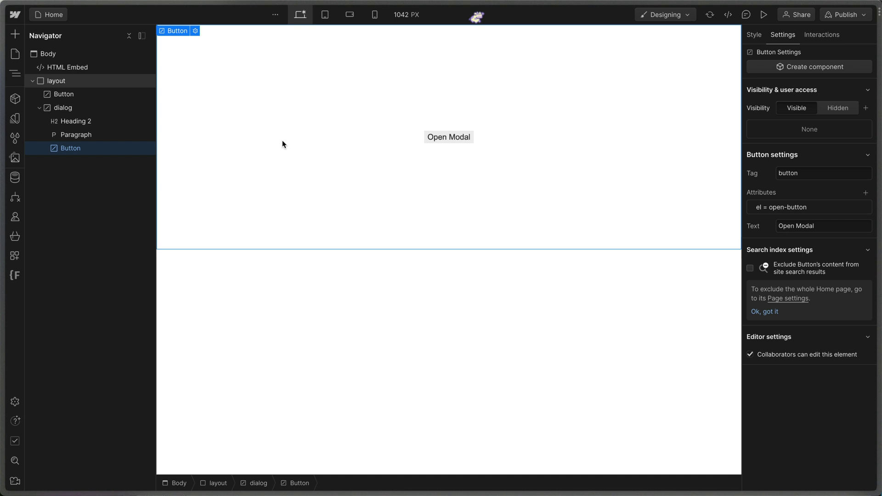
left_click(105, 110)
left_click(864, 193)
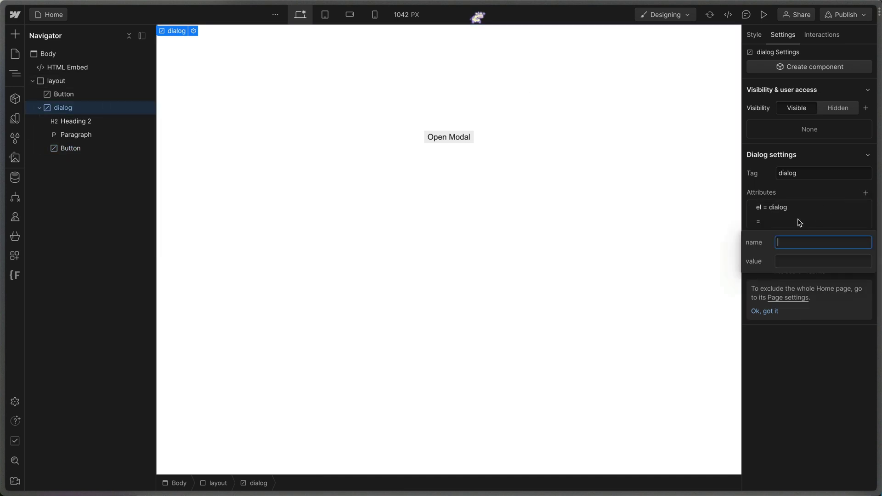
type("open")
key("Tab")
type("t")
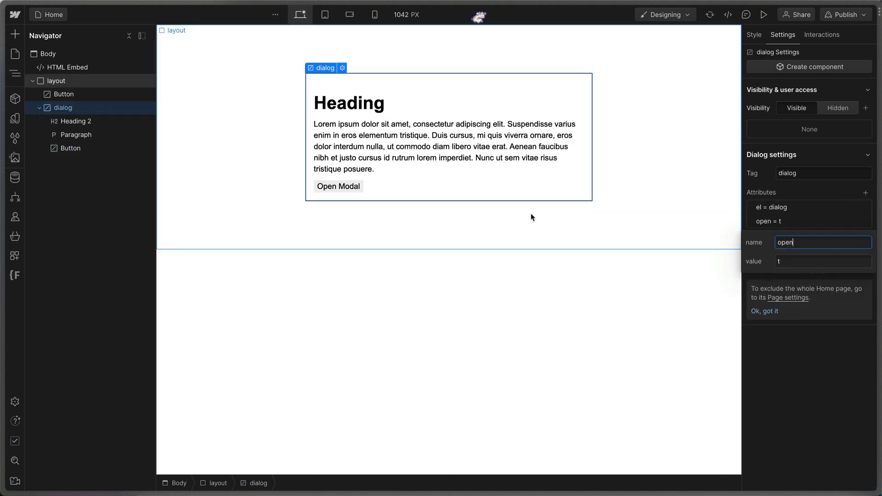
Change the pasted button's attribute to el = close-button and its label to Close
left_click(339, 187)
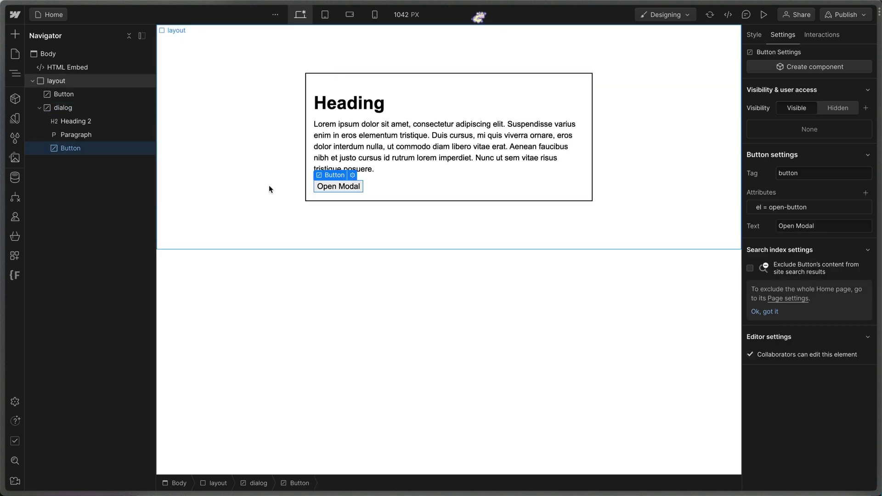
left_click(754, 34)
left_click(792, 35)
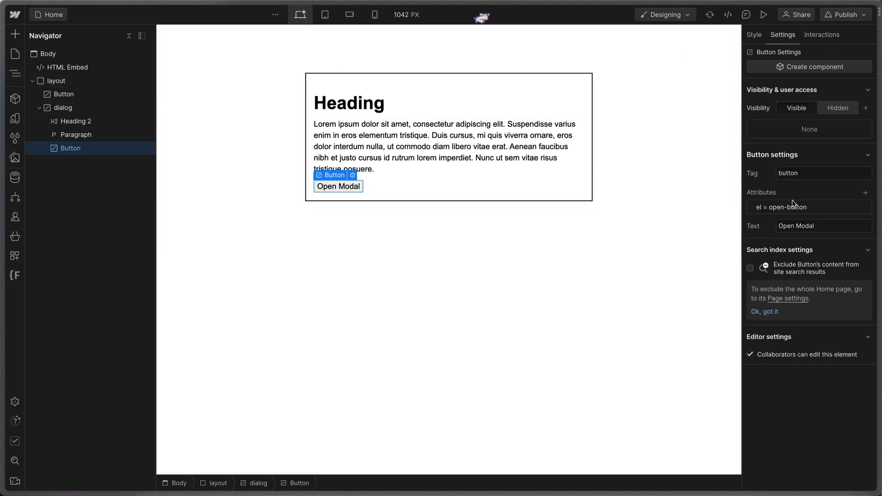
left_click(801, 208)
double_click(786, 248)
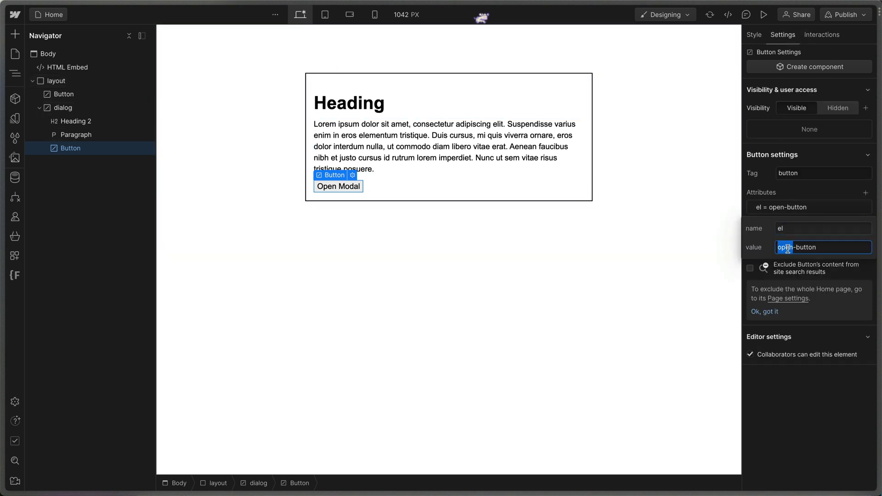
type("close")
left_click(802, 195)
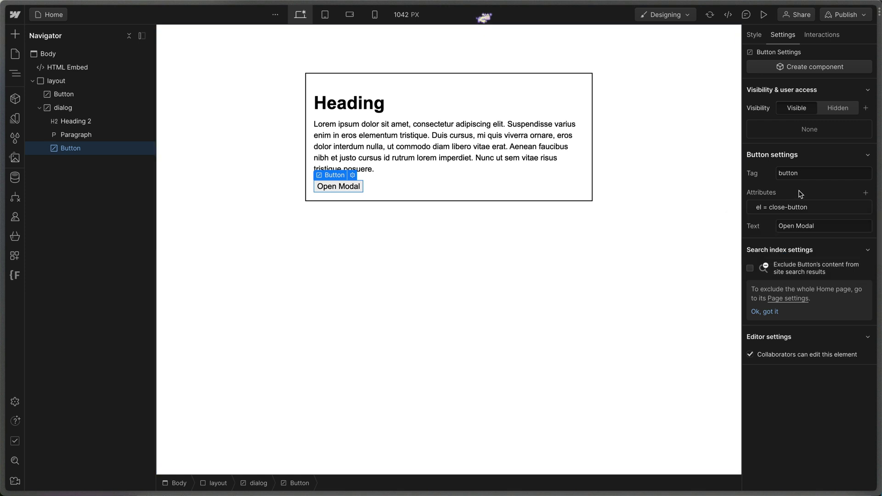
double_click(786, 225)
triple_click(786, 225)
type("Close")
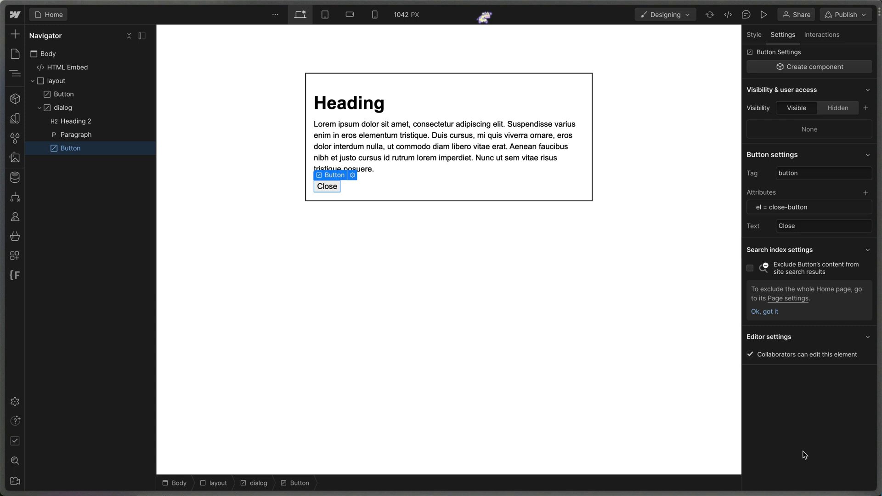
Set the Close button's position to Absolute, pinned to the top-right corner
left_click(754, 36)
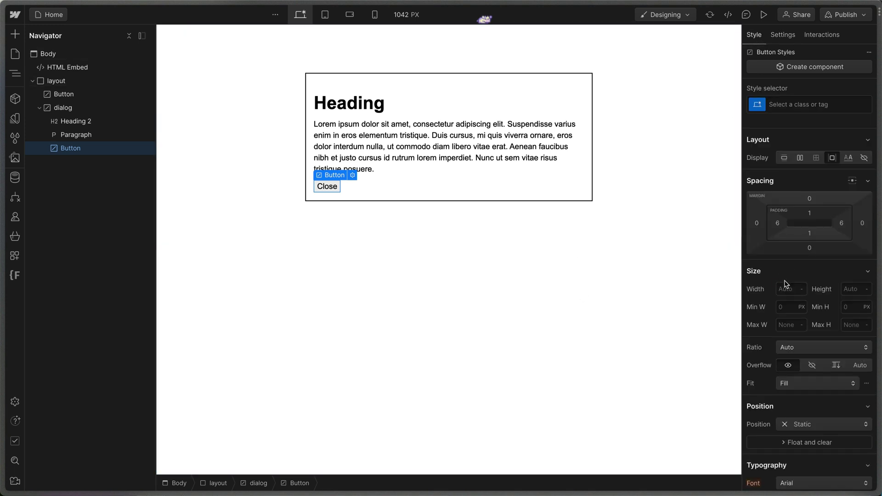
scroll(797, 317, "down", 3)
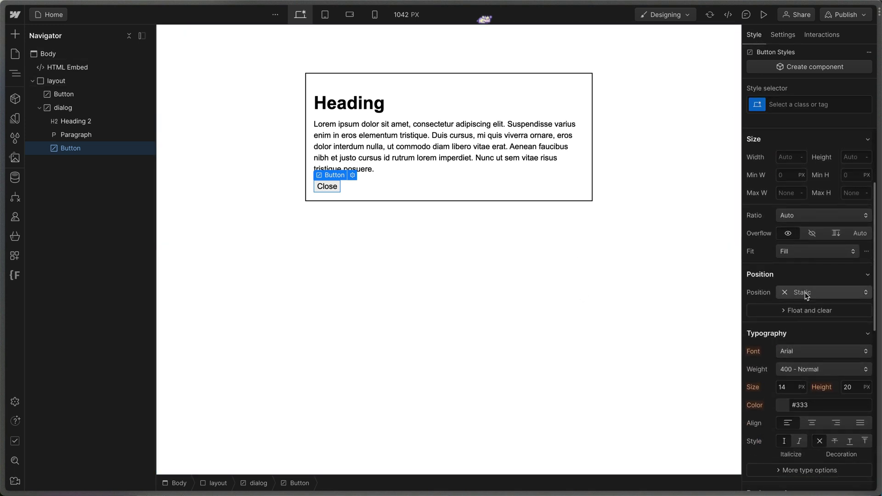
left_click(805, 292)
left_click(796, 319)
left_click(791, 308)
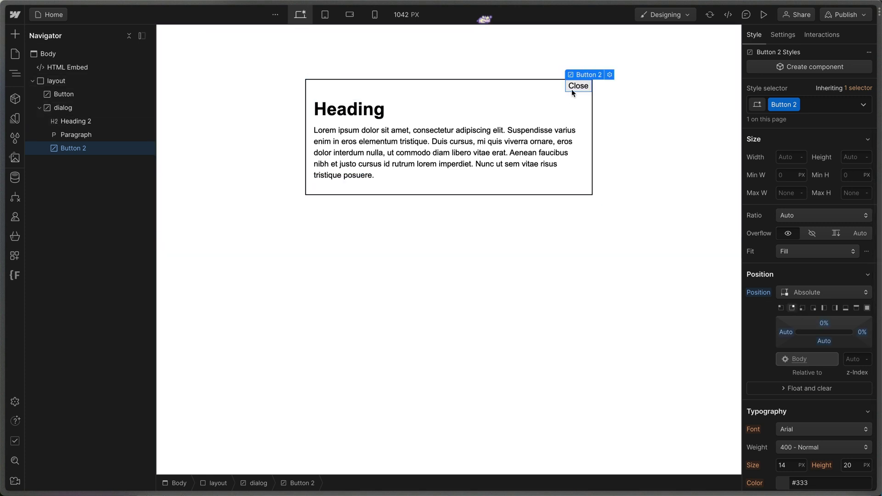
Rename the Close button's Button 2 class to close-button
left_click(79, 111)
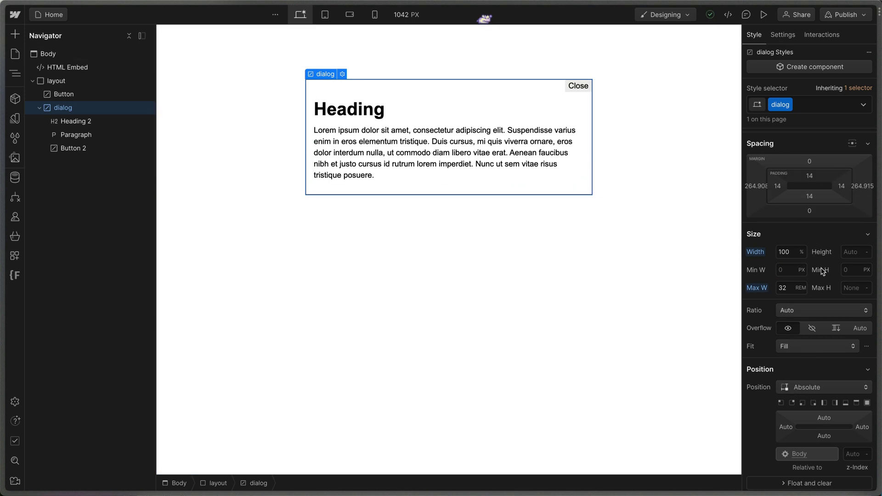
scroll(821, 288, "up", 1)
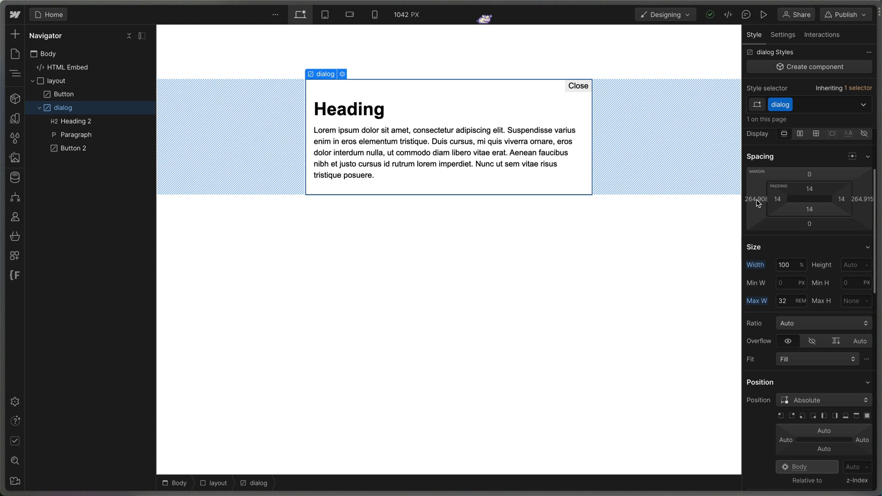
scroll(787, 253, "down", 1)
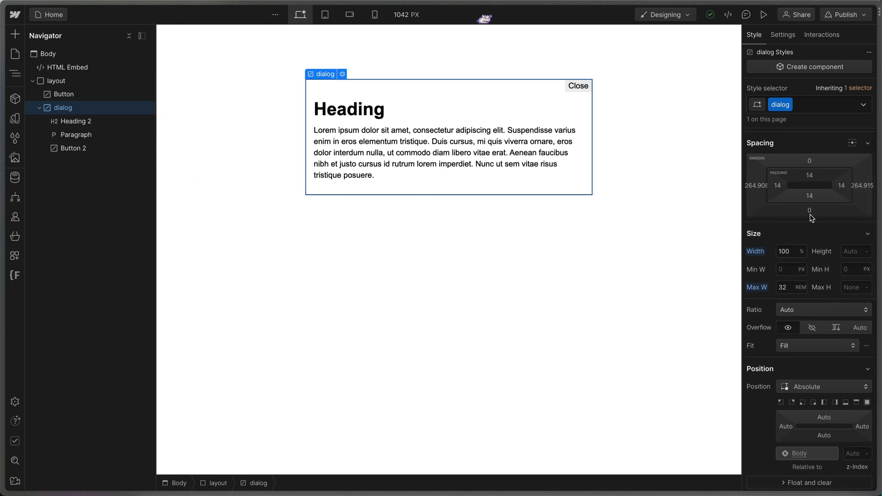
scroll(811, 218, "down", 5)
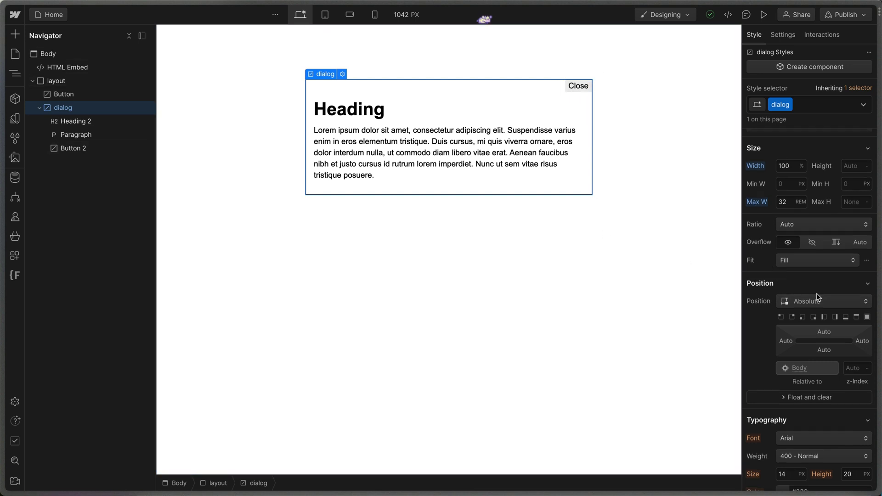
scroll(816, 293, "down", 3)
left_click(578, 86)
double_click(783, 105)
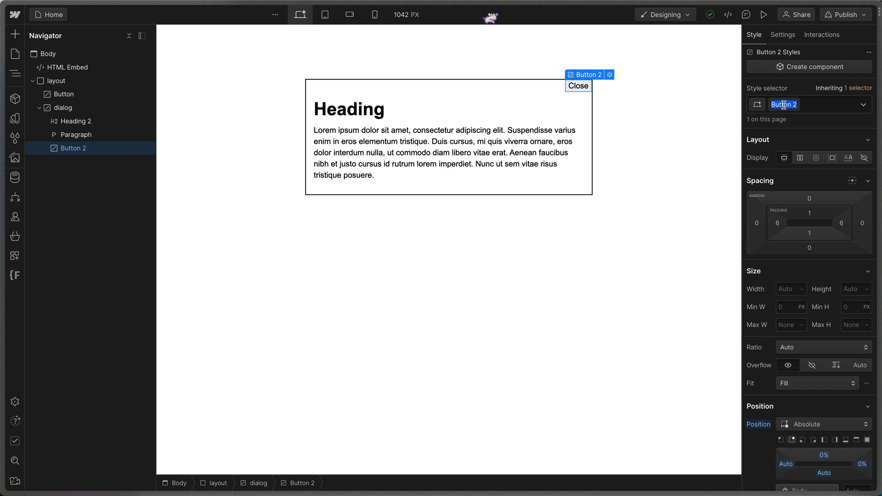
type("close-button")
left_click(649, 148)
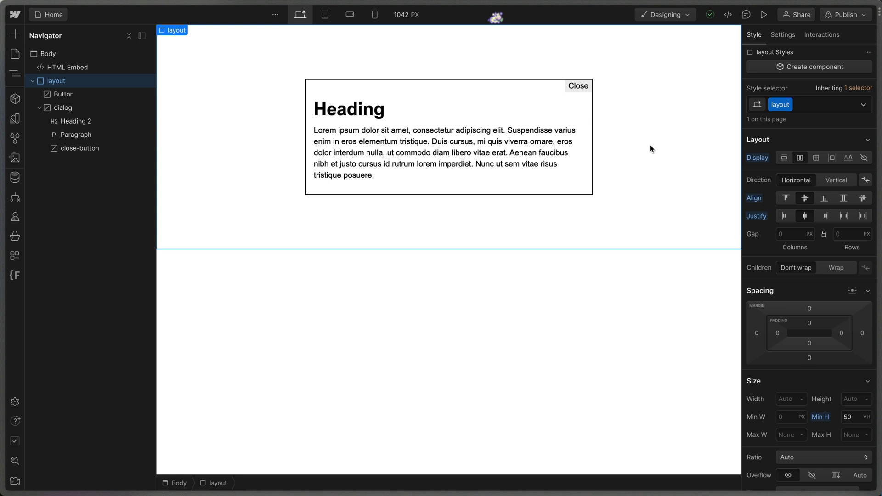
Add code to the Before </body> script that closes the nearest dialog from close-button, then save
key("p")
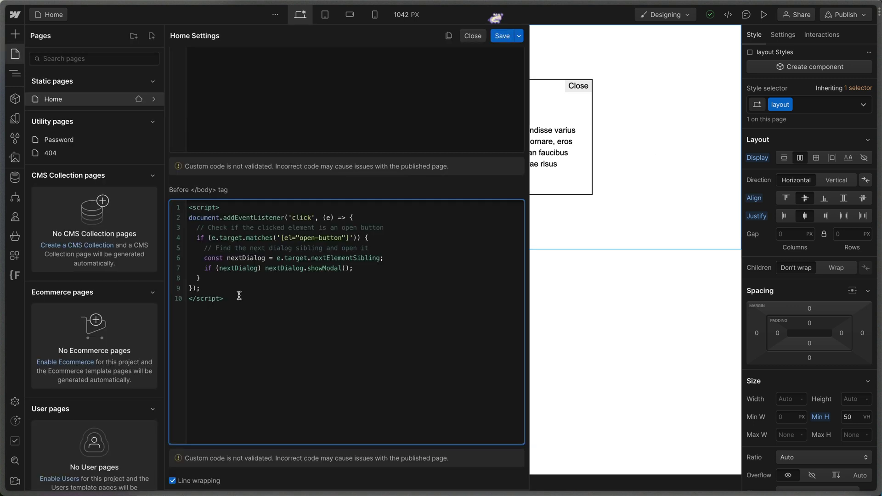
left_click(206, 278)
key("Return")
type("// Check if the clicked element is a close button inside a dialog   else if (e.target.matches('[el=\"close-button\"]')) {     // Find the closest dialog parent and close it     const dialog = e.target.closest('[el=\"dialog\"]');     if (dialog) dialog.close();   }")
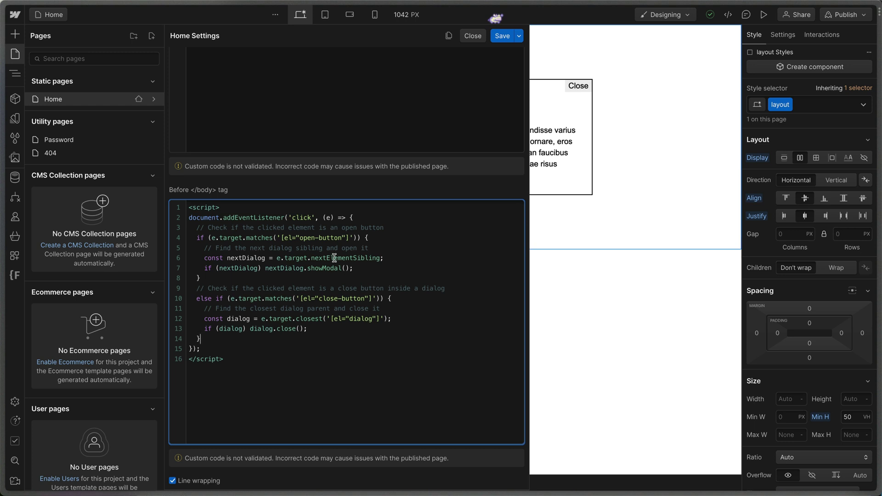
left_click_drag(390, 319, 266, 323)
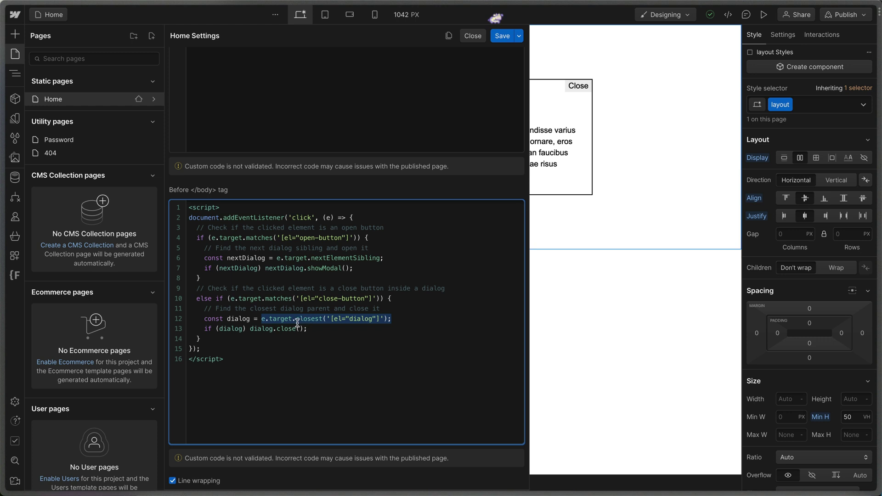
double_click(238, 318)
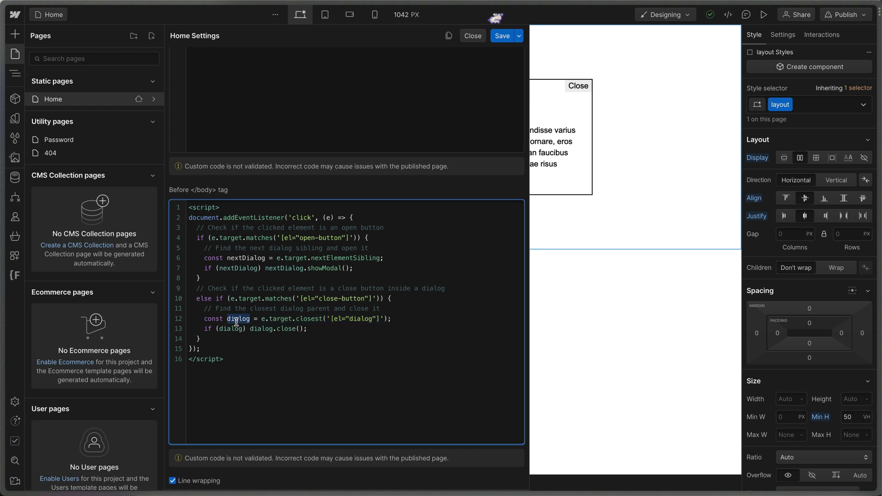
double_click(231, 329)
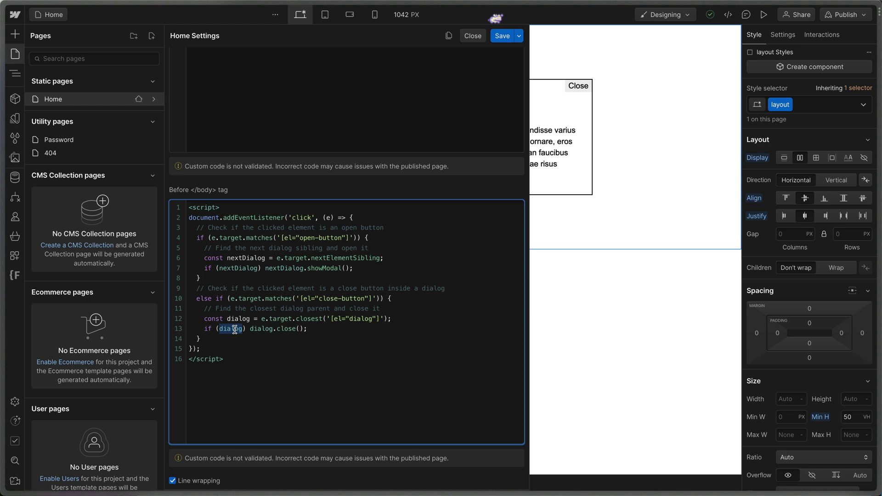
left_click_drag(276, 329, 307, 329)
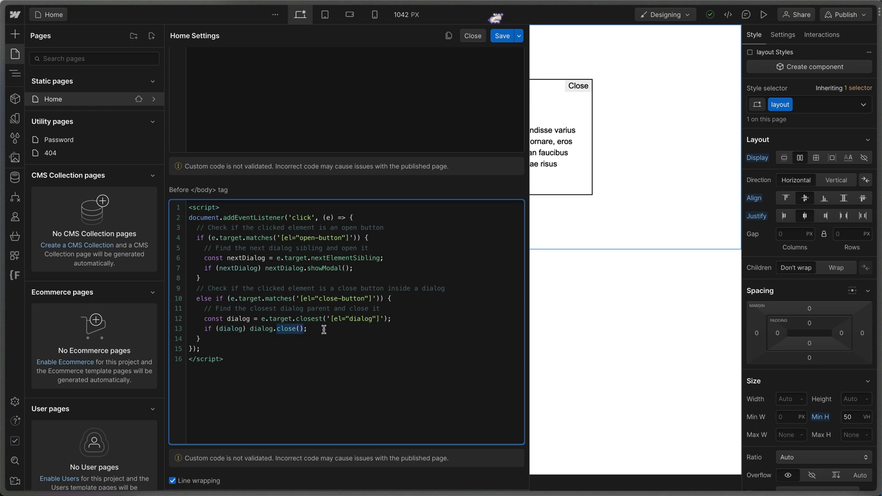
left_click(501, 36)
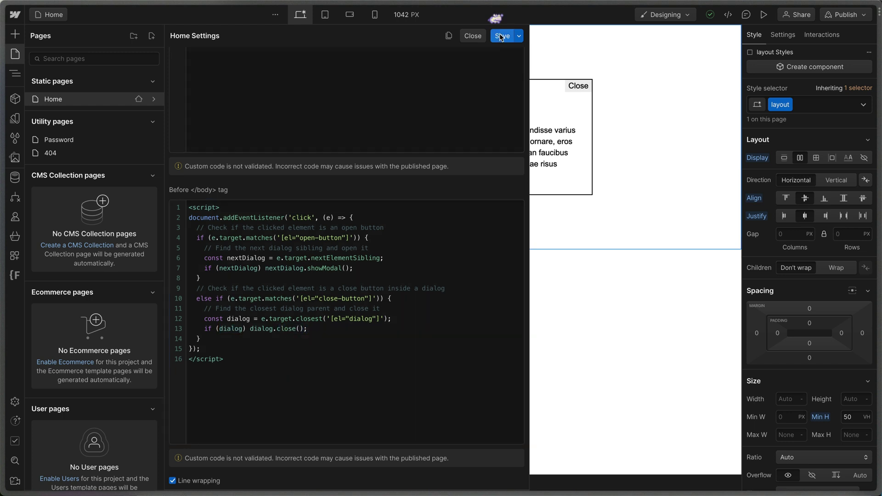
Publish the site and open and close the modal twice on the live page
left_click(544, 92)
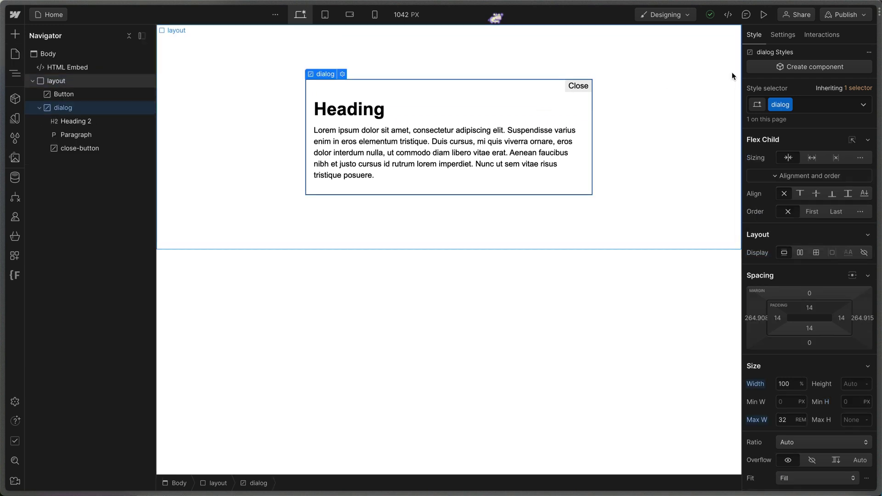
left_click(782, 35)
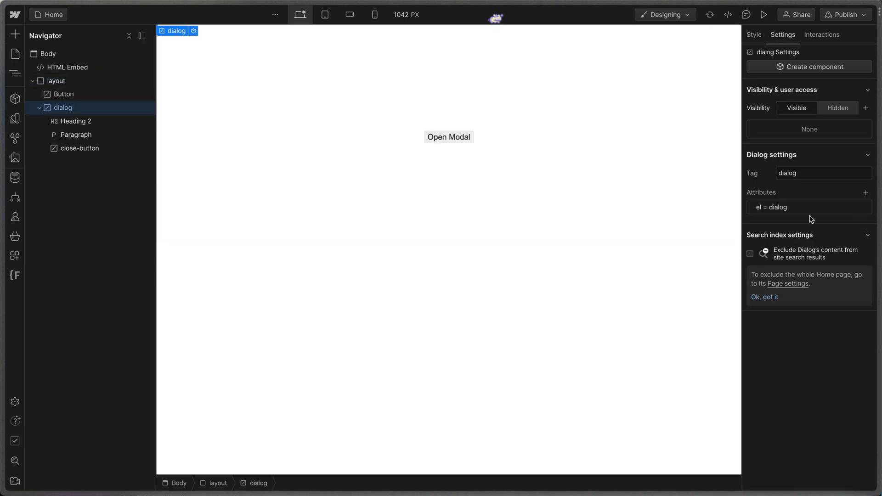
left_click(845, 14)
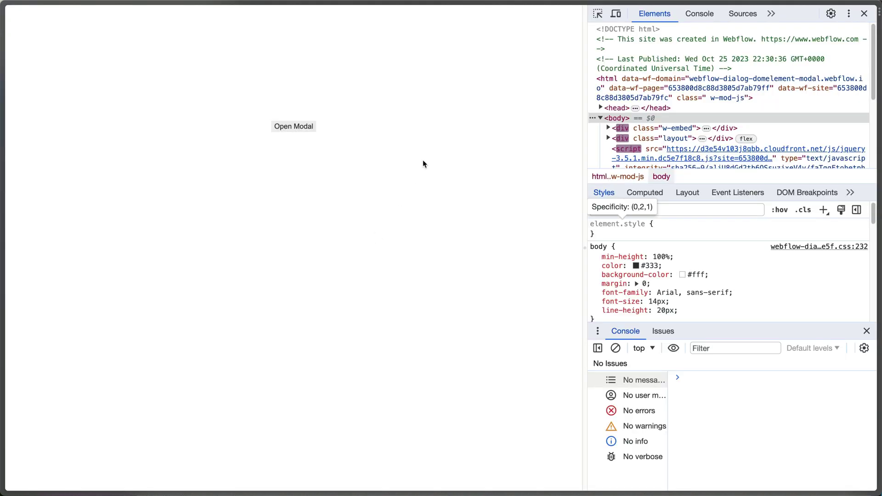
left_click(307, 127)
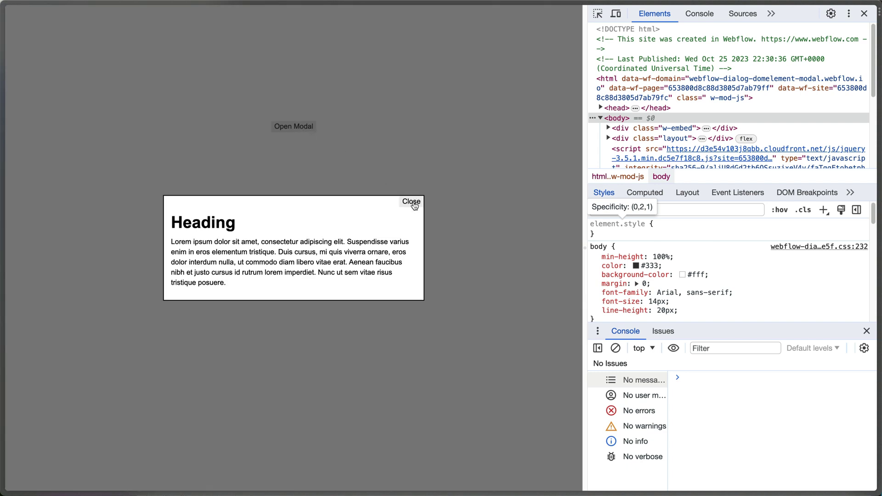
left_click(412, 204)
left_click(304, 131)
left_click(408, 202)
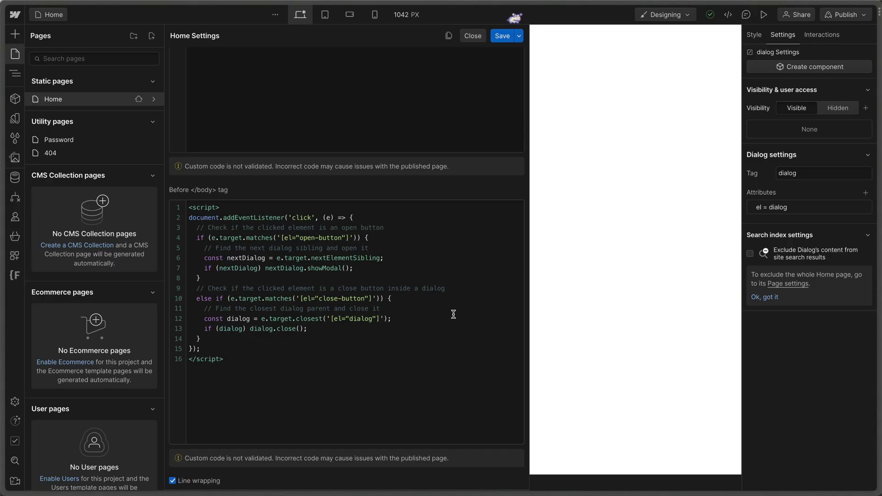
Paste an else-if block closing the dialog when clientX/clientY fall outside its getBoundingClientRect bounds
left_click(205, 339)
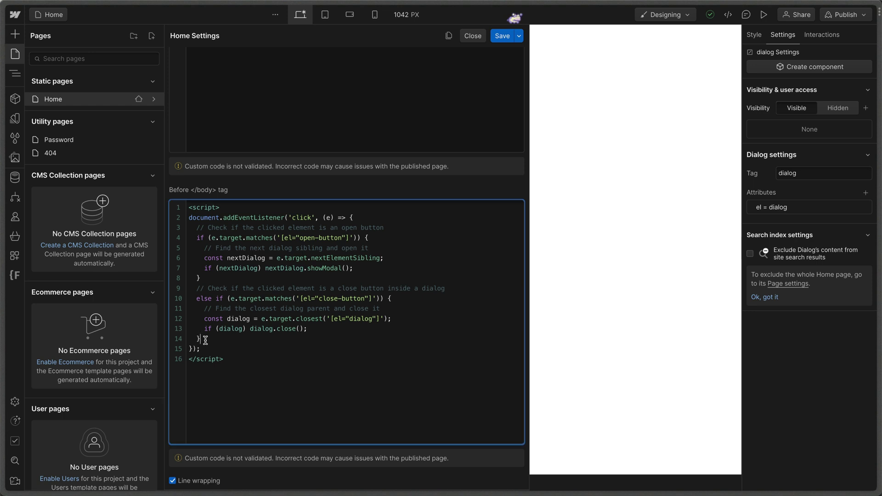
type("else if (e.target.matches('[el=\"dialog\"]')) {     const dialogDimensions = dialog.getBoundingClientRect()     if (       e.clientX < dialogDimensions.left ||       e.clientX > dialogDimensions.right ||       e.clientY < dialogDimensions.top ||       e.clientY > dialogDimensions.bottom     ) {       dialog.close()     }   }")
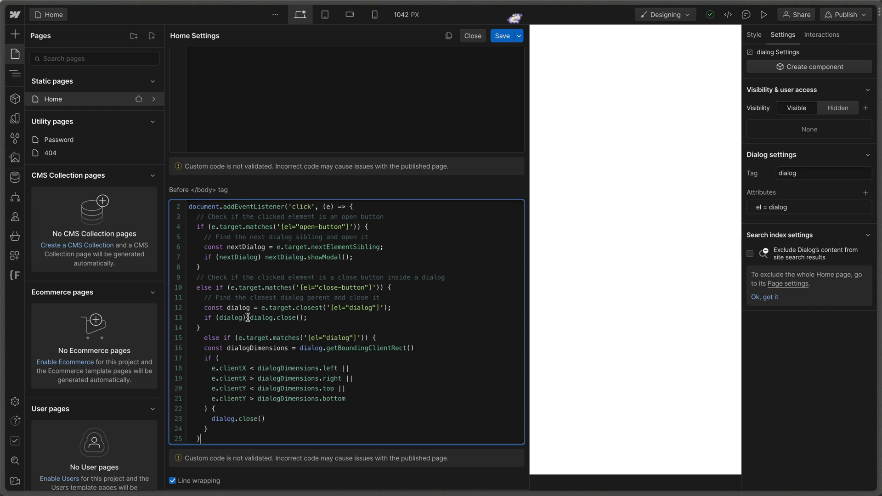
scroll(260, 296, "down", 1)
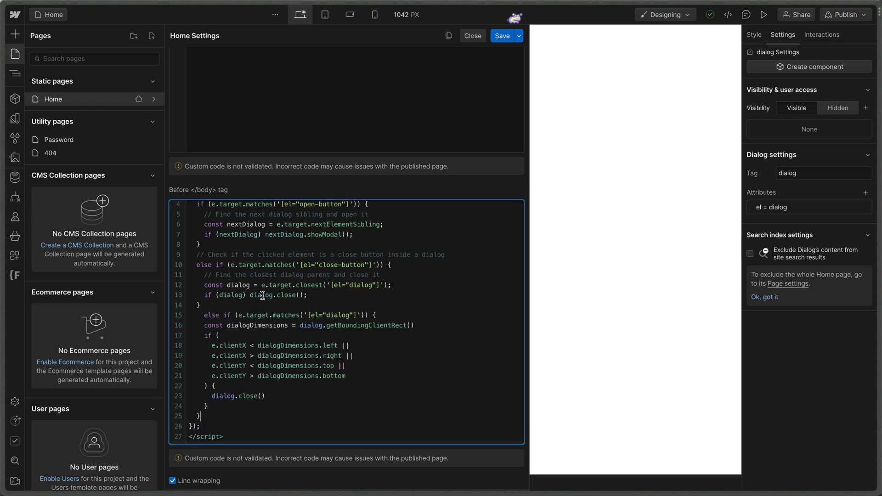
key("BackSpace")
key("BackSpace")
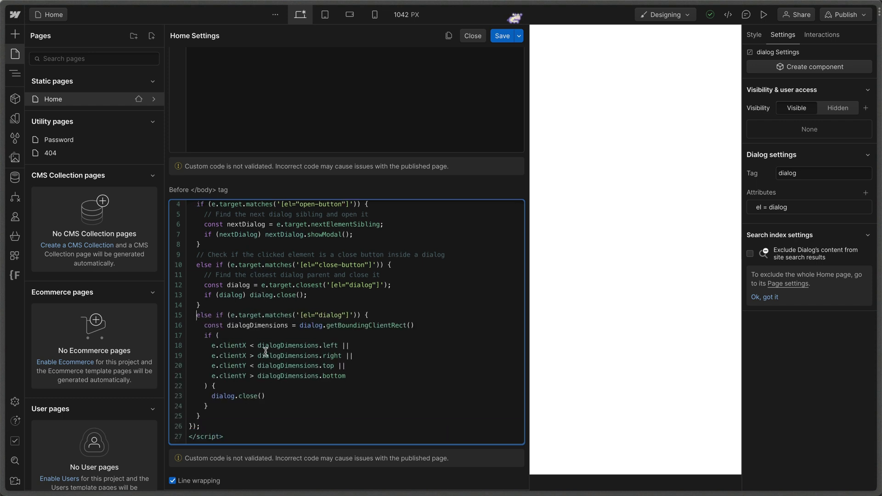
double_click(340, 316)
left_click(354, 318)
left_click_drag(426, 327, 327, 327)
left_click(420, 329)
double_click(316, 330)
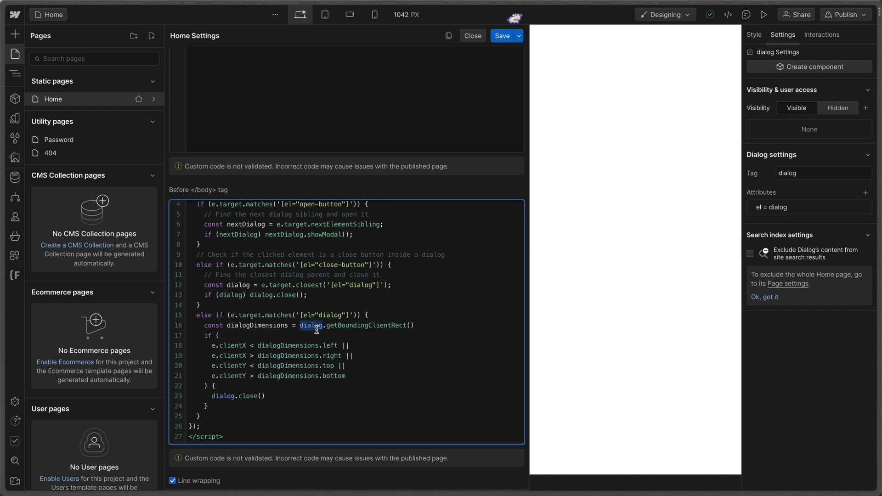
double_click(264, 326)
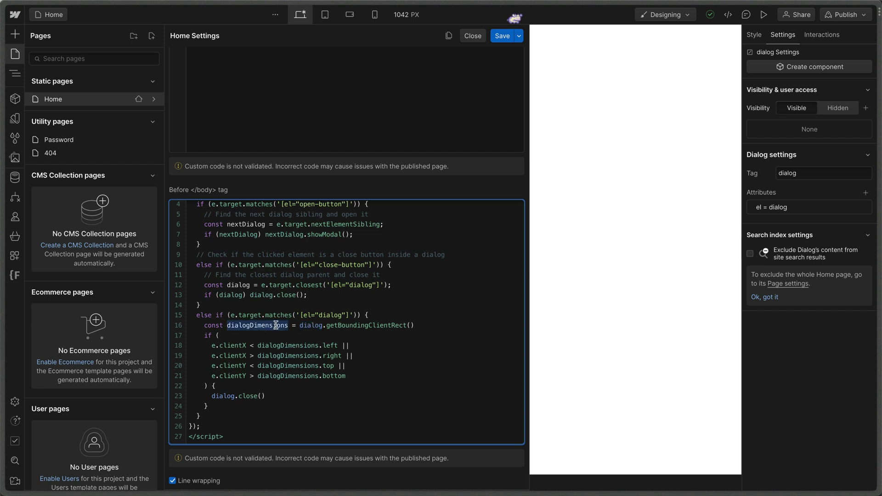
left_click_drag(205, 335, 232, 385)
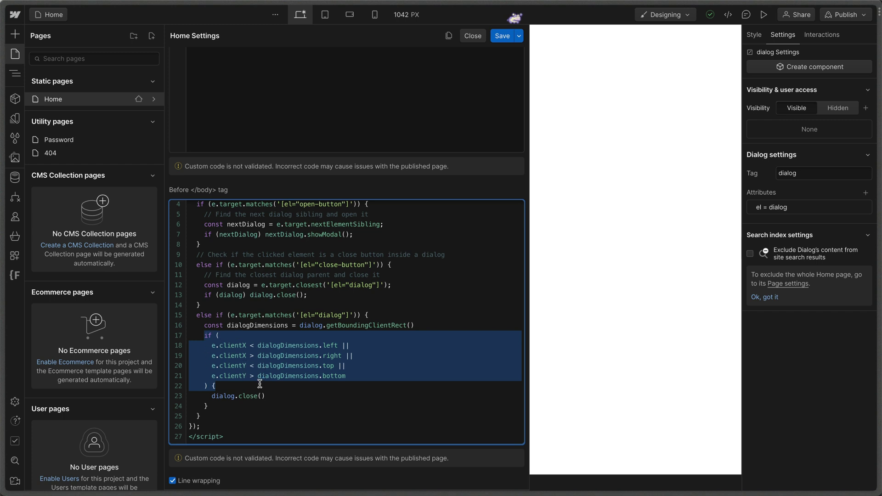
left_click(276, 395)
key("shift+Home")
left_click(287, 395)
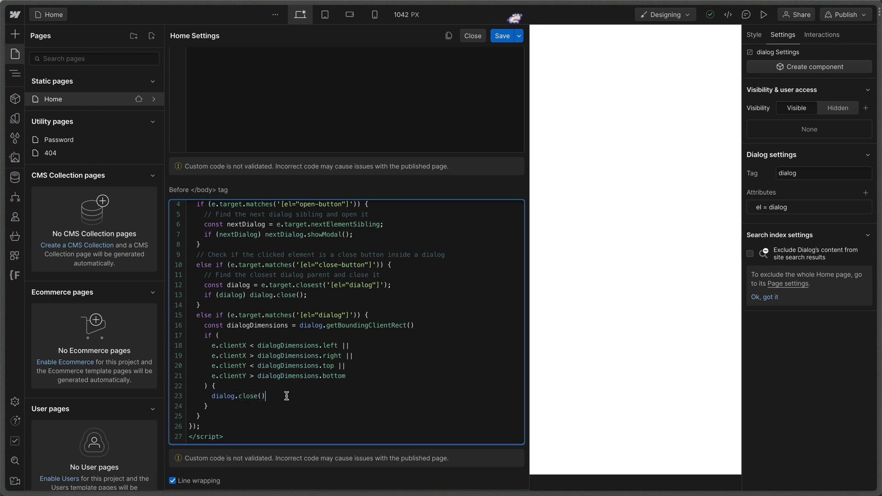
Replace dialog with e.target in the bounds lookup and close call, then save the script
double_click(309, 326)
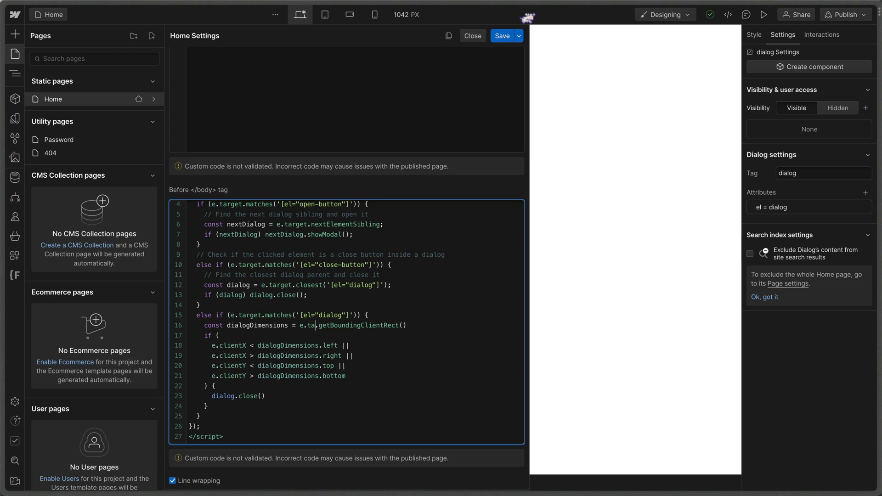
type("rget")
double_click(223, 397)
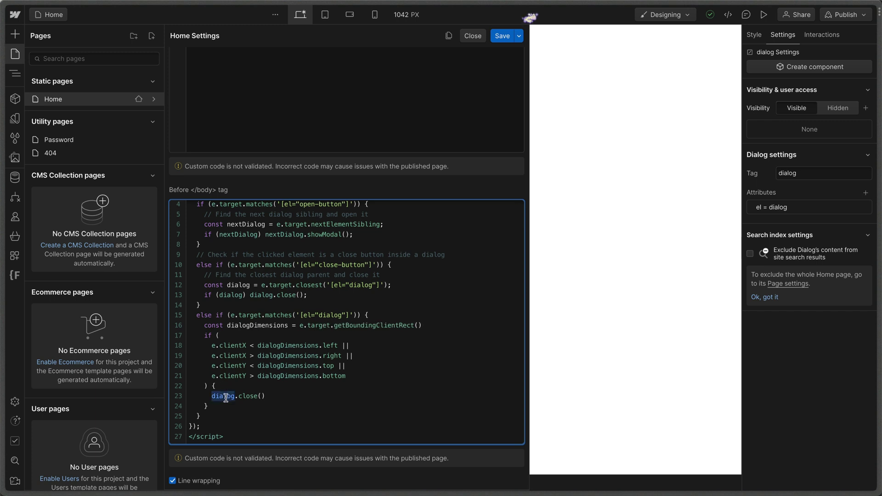
type("e.target")
left_click(270, 395)
left_click(502, 35)
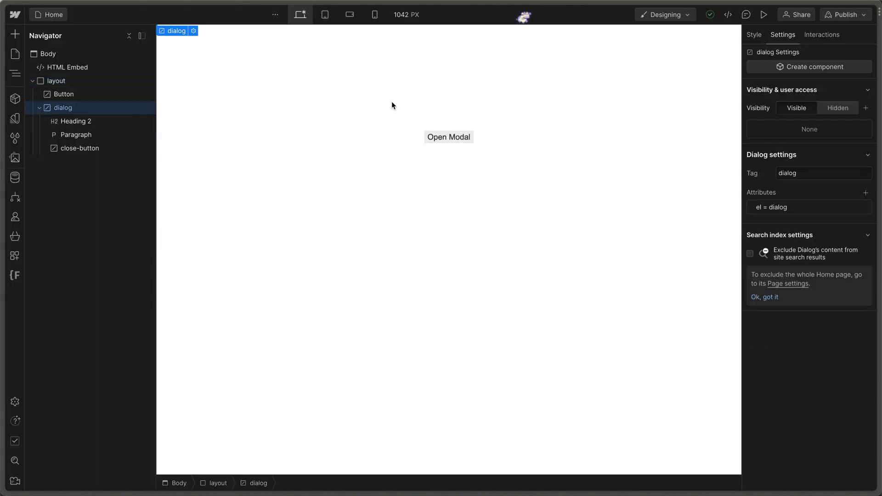
Add an Opacity transition with a 400 ms duration to the dialog
left_click(755, 37)
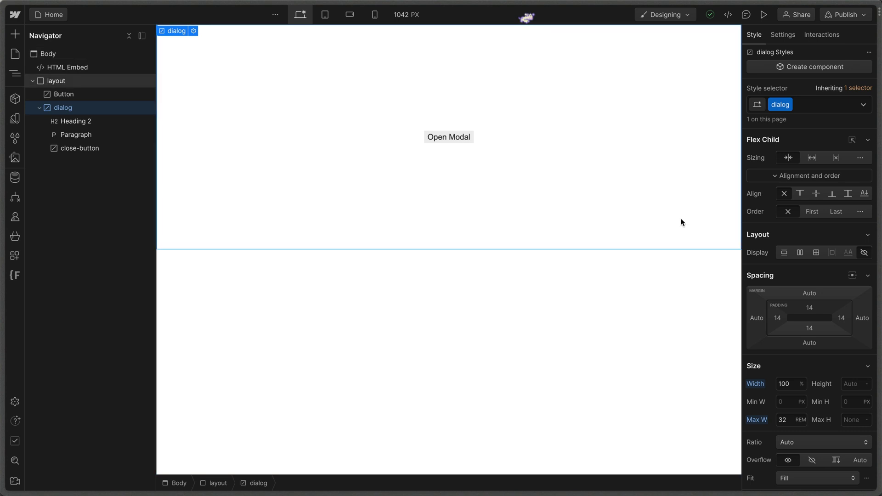
scroll(835, 256, "down", 10)
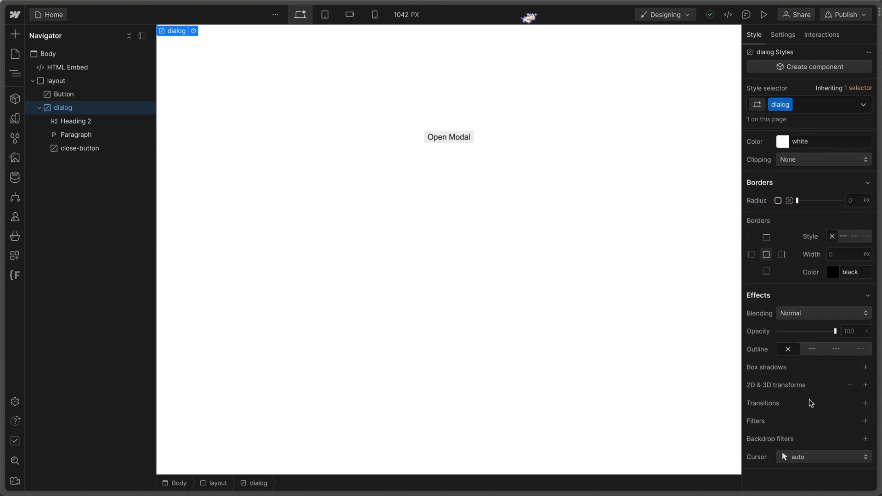
left_click(865, 405)
left_click(846, 463)
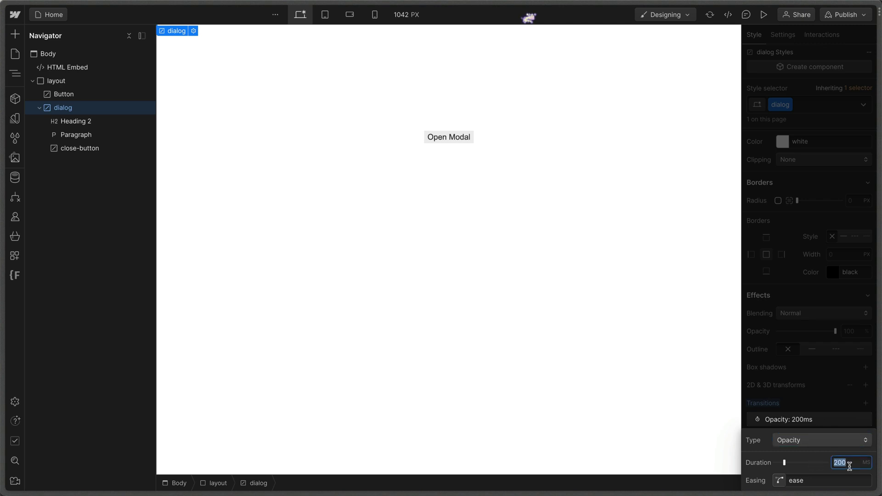
type("400")
left_click(820, 403)
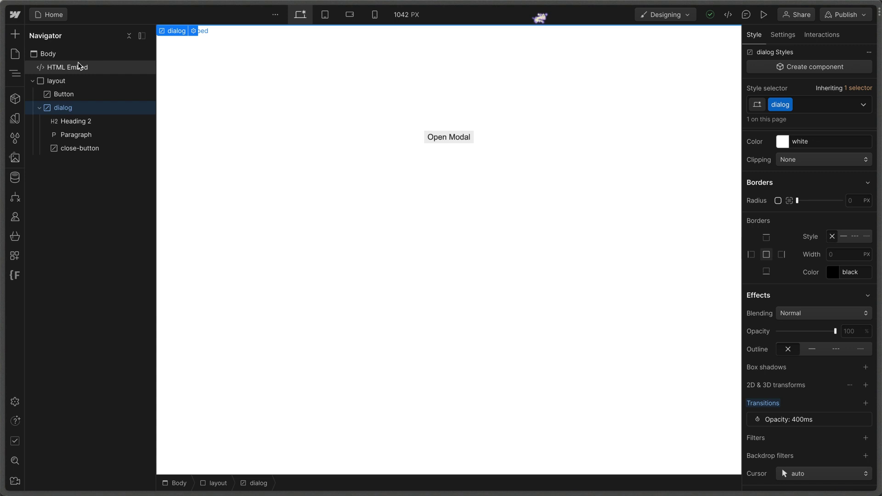
left_click(79, 65)
Give the HTML embed the class modal-settings
left_click(802, 105)
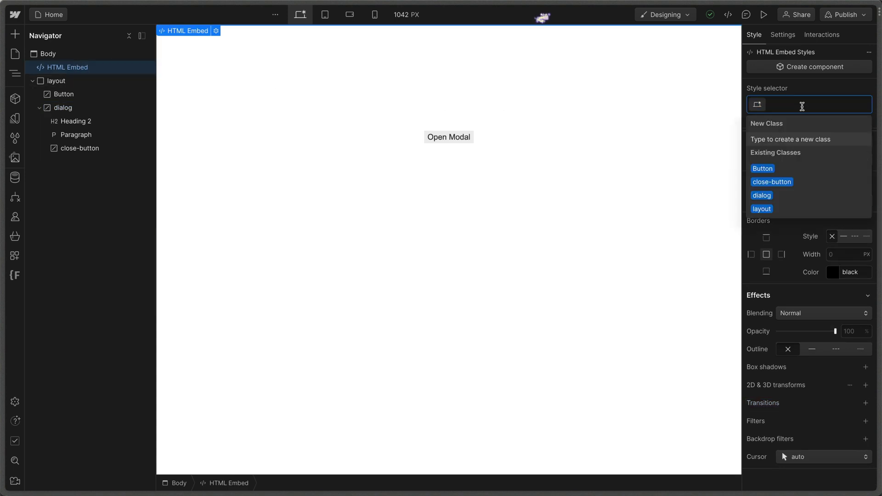
type("modal-settings")
key("Return")
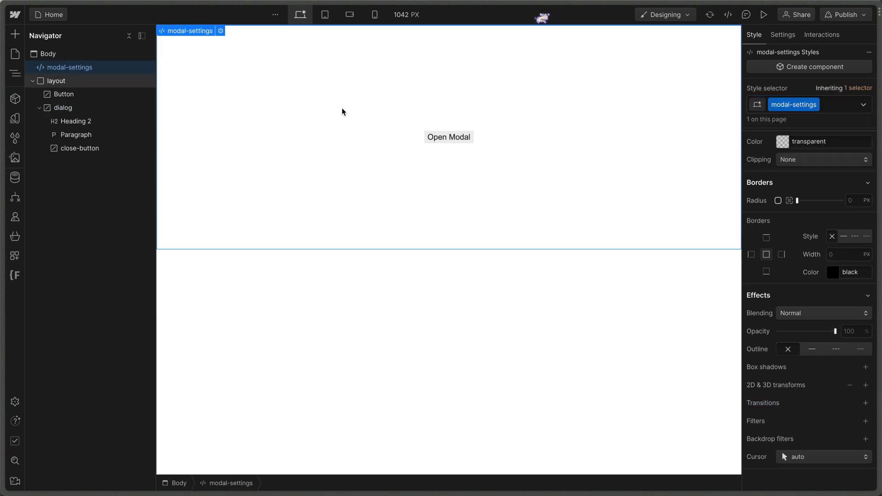
Add .dialog opacity 0 and .dialog[open] opacity 1 rules to the embed code and save
left_click(221, 32)
left_click(278, 156)
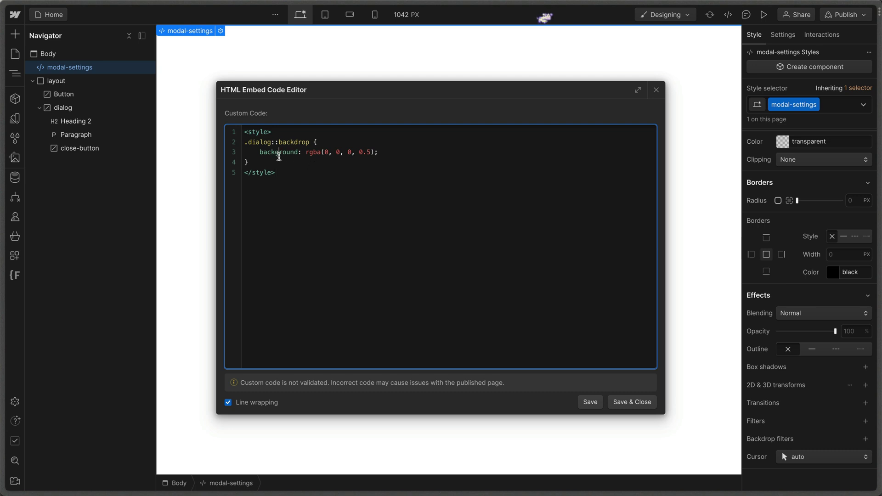
left_click(268, 158)
key("Return")
key("Return")
type(".dia")
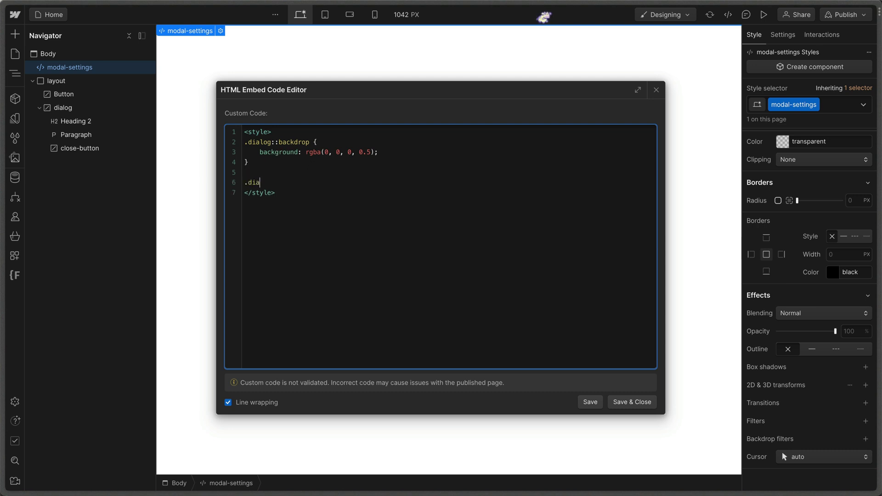
type("log {")
key("Return")
type("opacit")
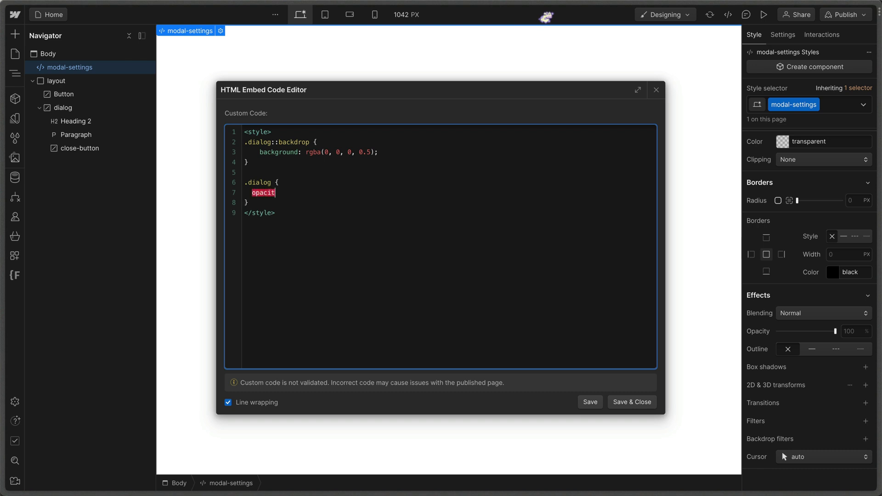
type("y")
key("Return")
key("Return")
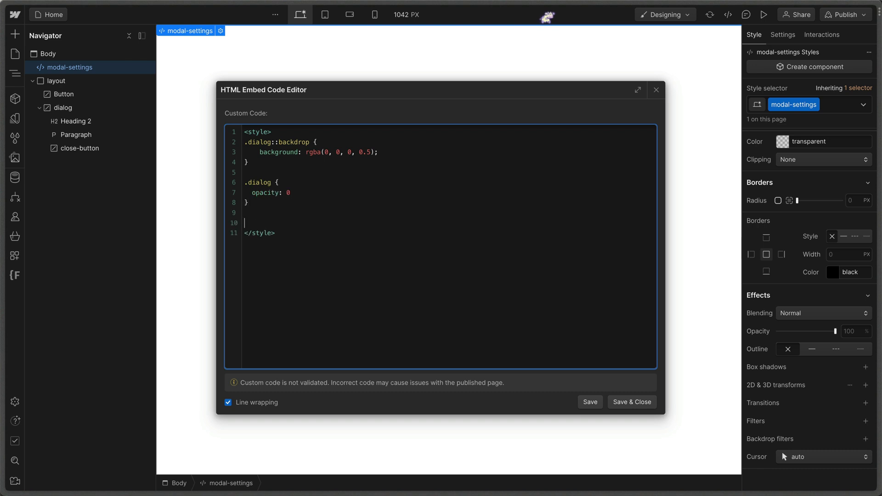
type(".dialog[")
key("Left")
type("open]")
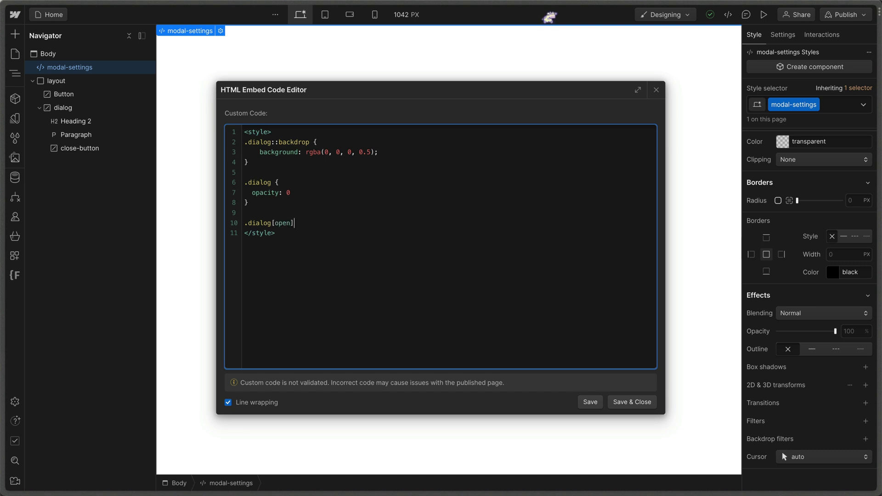
type(" {")
key("Return")
key("Return")
type("opacity: 1;")
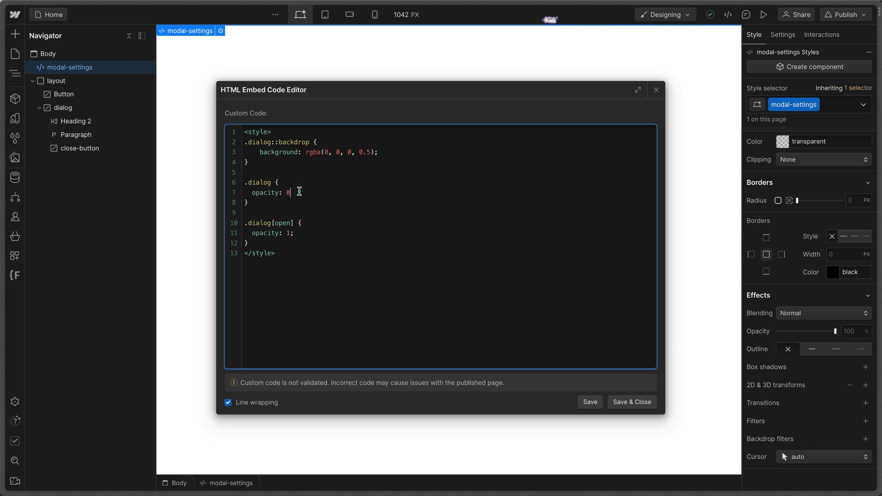
left_click(632, 405)
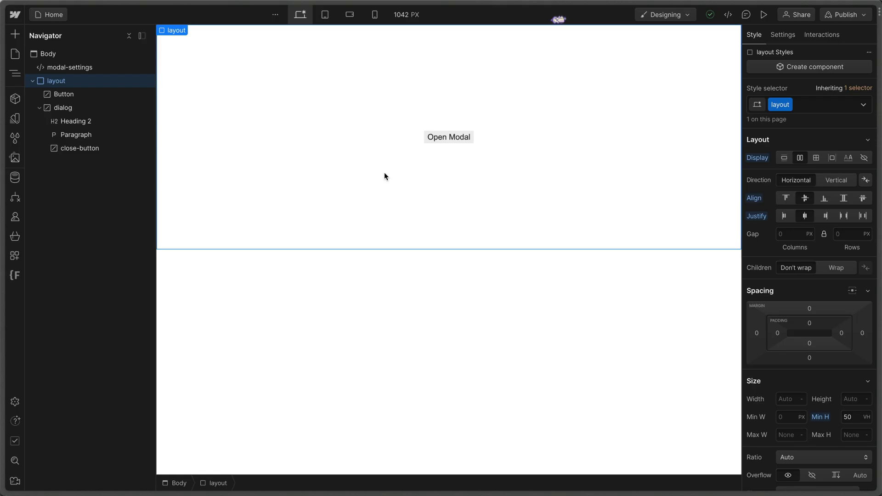
left_click(117, 108)
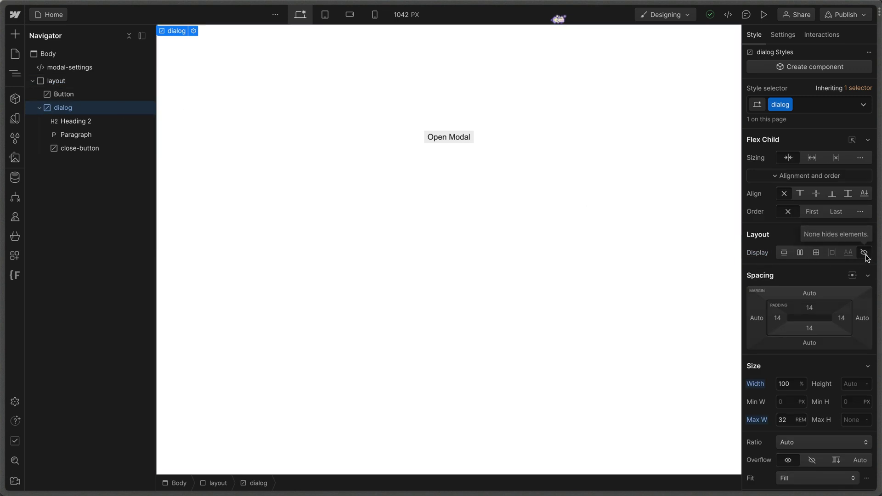
left_click(782, 35)
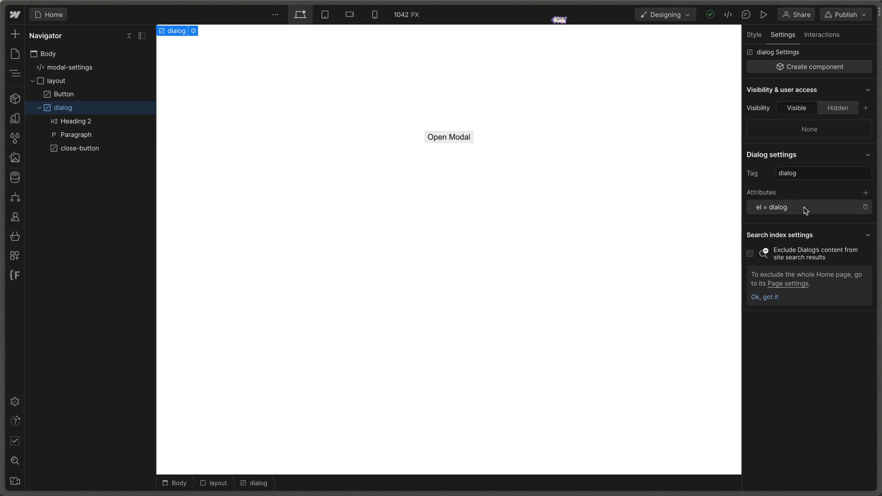
left_click(865, 193)
type("open")
key("Tab")
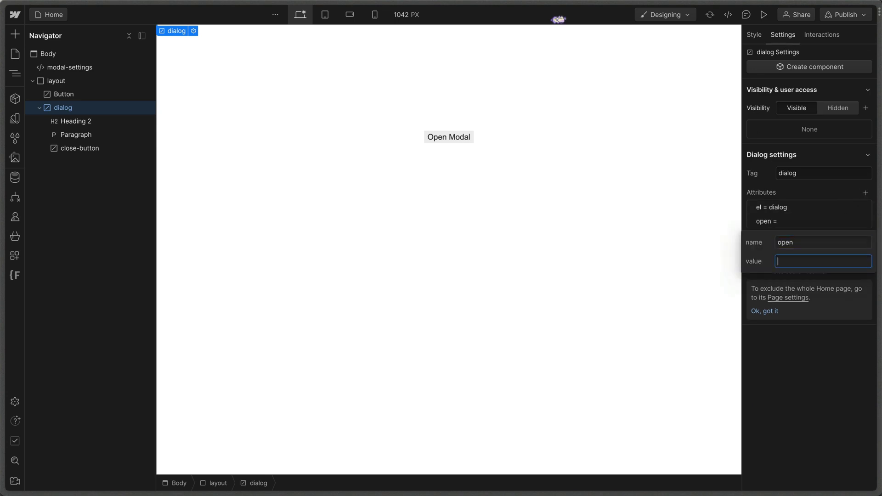
type("true")
left_click(754, 35)
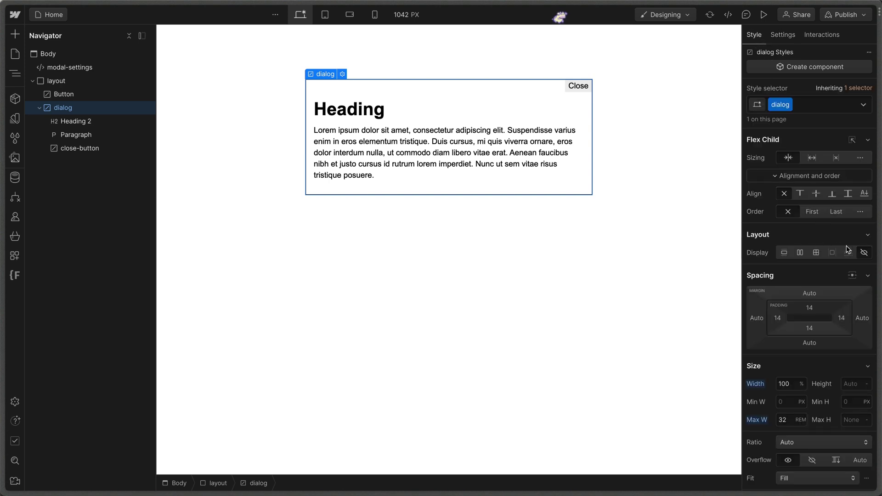
left_click(656, 243)
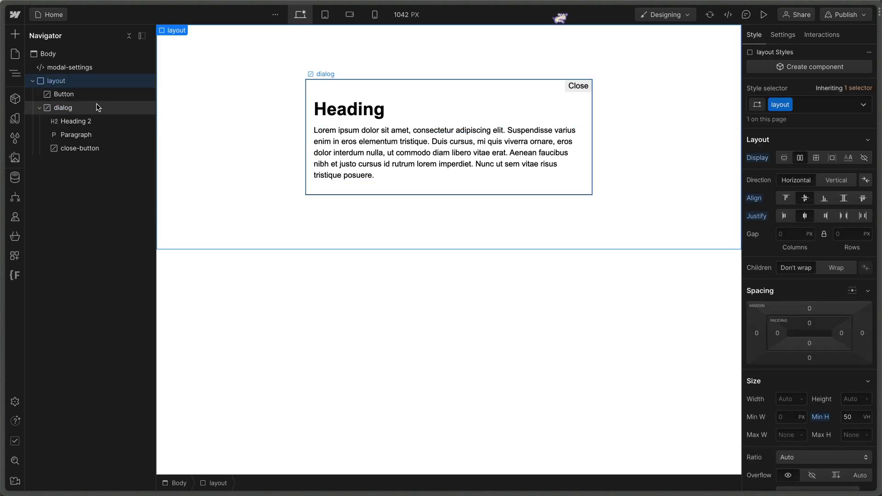
left_click(60, 108)
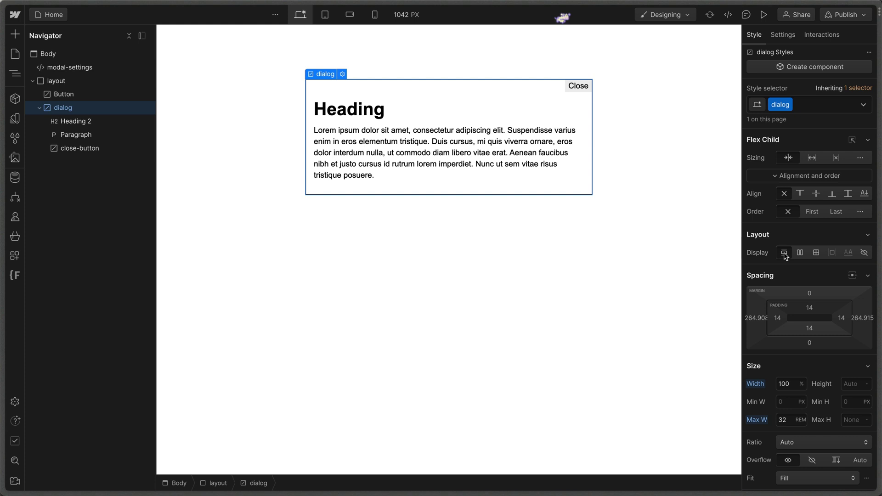
left_click(783, 36)
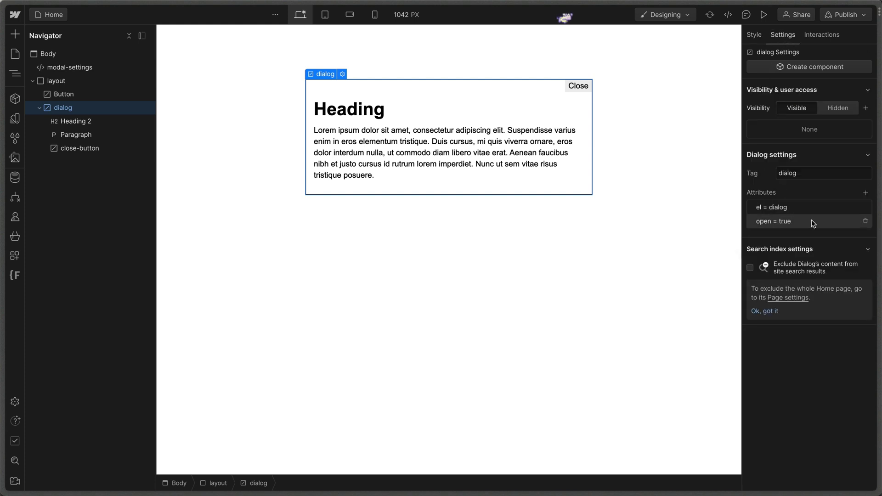
left_click(866, 221)
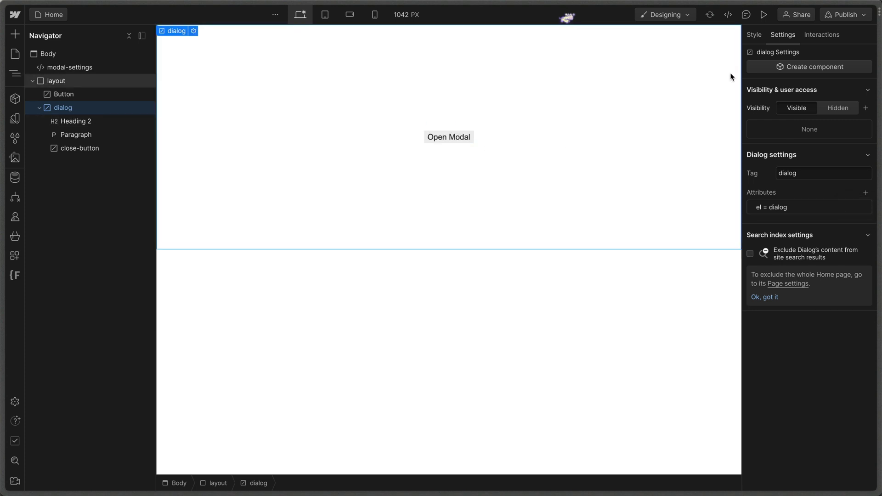
Set the dialog's Display to Flex
left_click(755, 35)
left_click(782, 35)
left_click(760, 34)
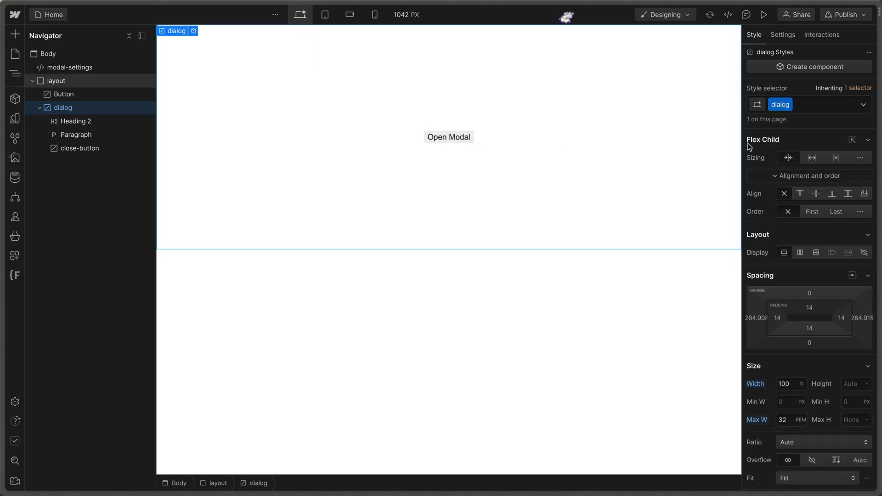
left_click(800, 252)
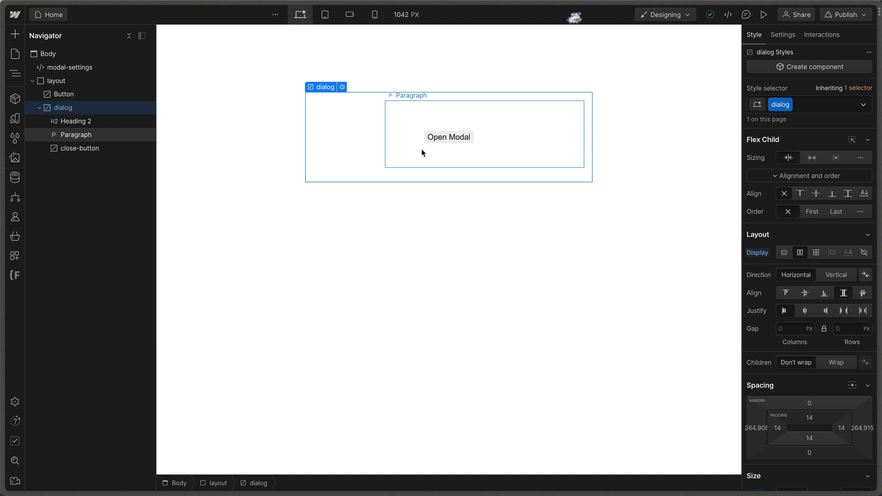
left_click(434, 129)
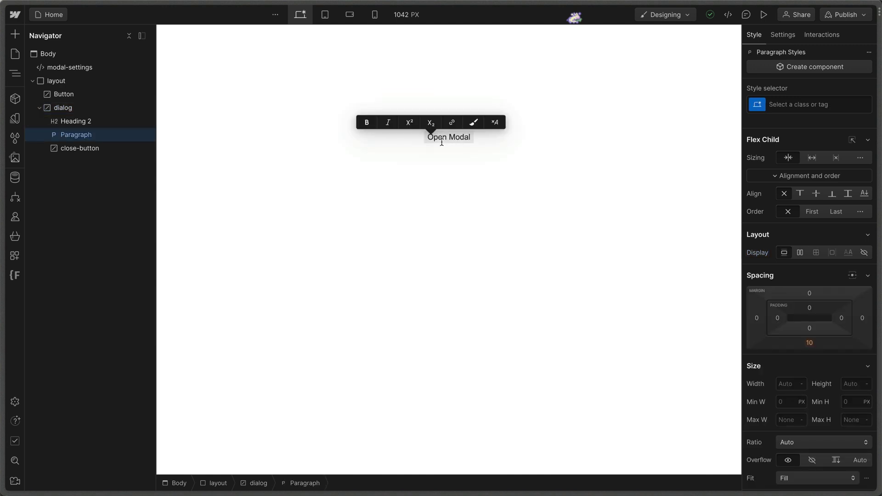
left_click(64, 107)
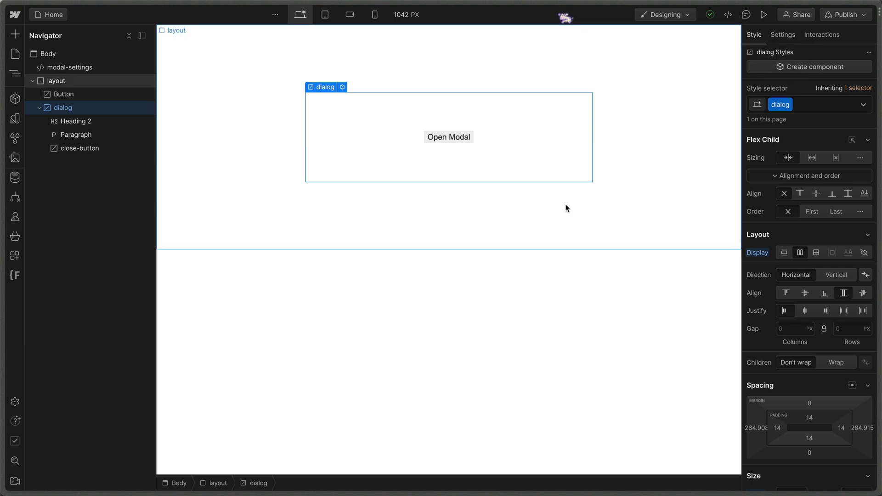
Set the opacity transition to 200 ms, add a Scale transform of 0, and set opacity to 0
scroll(799, 188, "down", 15)
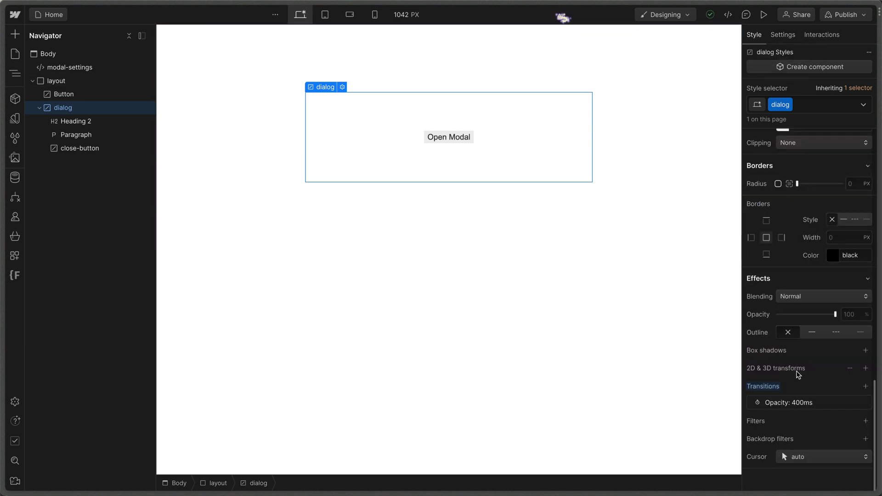
left_click(865, 386)
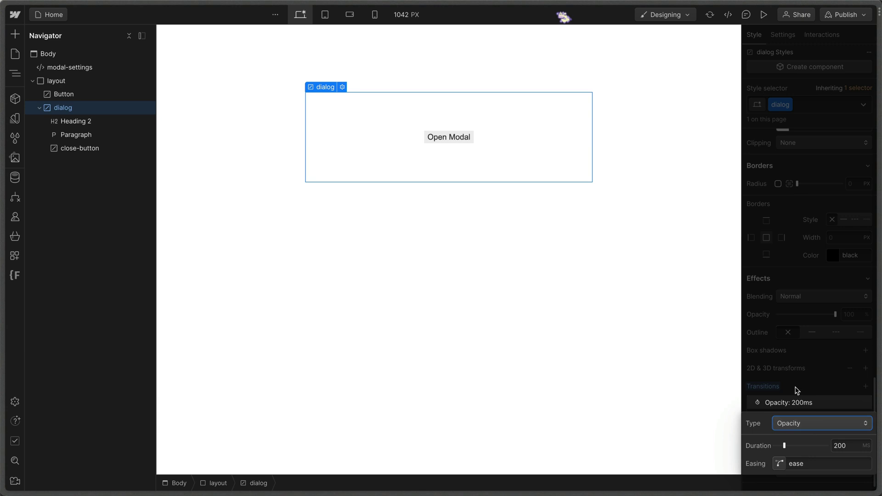
left_click(557, 130)
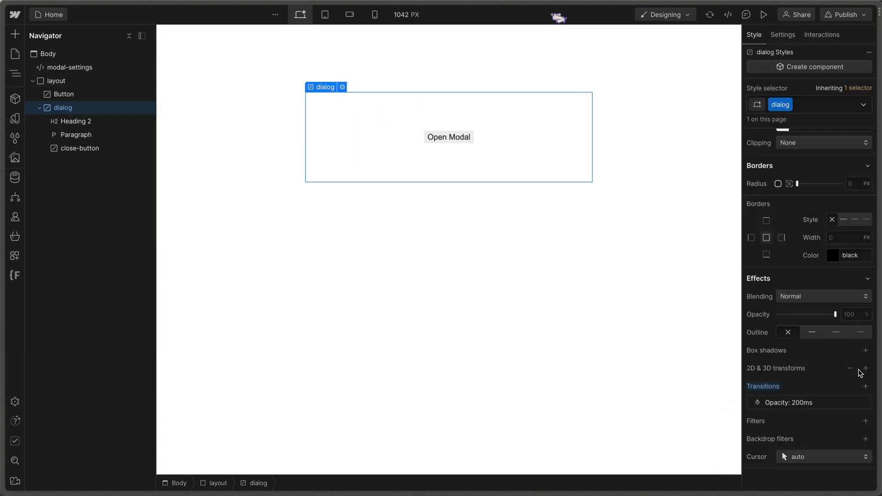
left_click(865, 368)
left_click(801, 405)
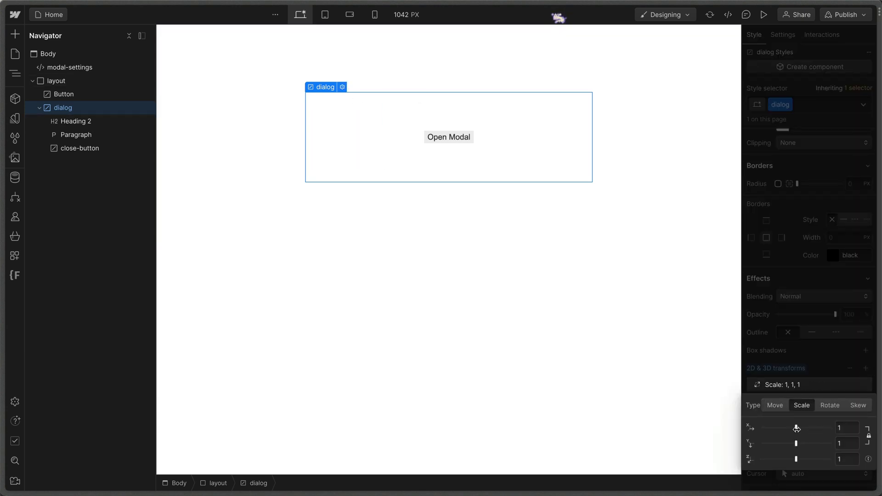
left_click_drag(795, 428, 714, 415)
left_click(786, 356)
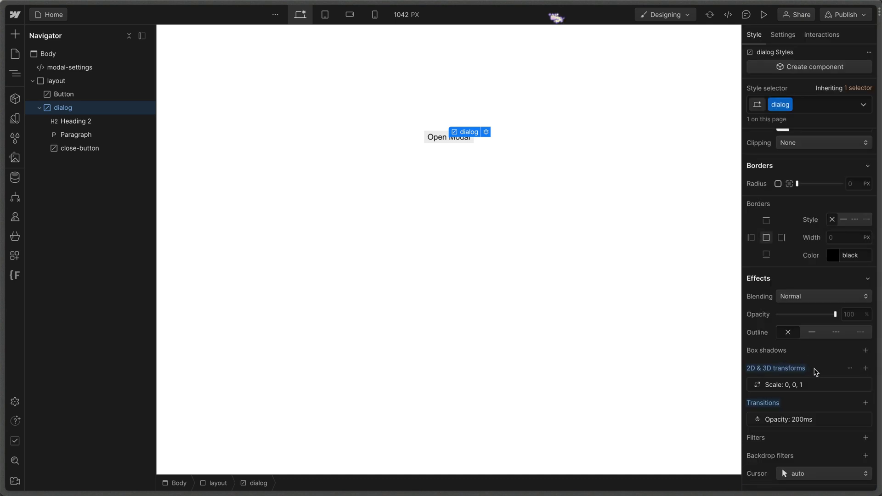
left_click_drag(835, 314, 764, 315)
In the modal-settings embed, delete the .dialog opacity rule and add transform: scale(1) to .dialog[open]
left_click(91, 67)
left_click(221, 31)
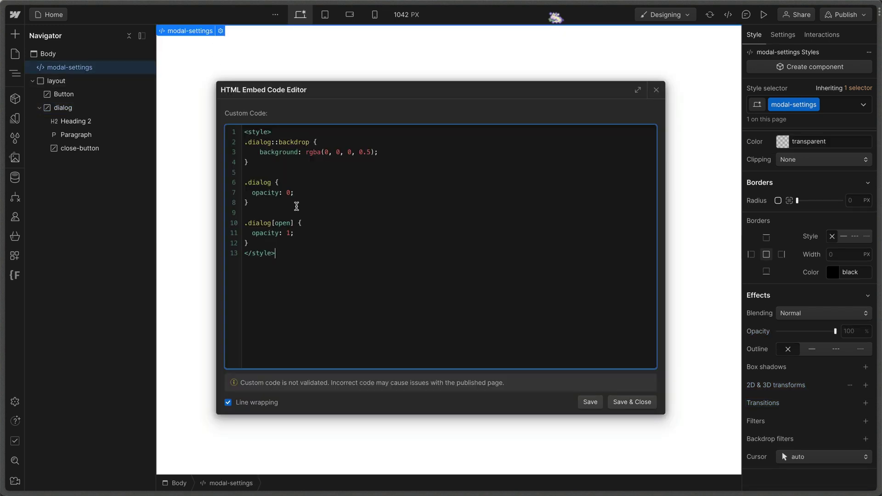
left_click_drag(259, 202, 248, 162)
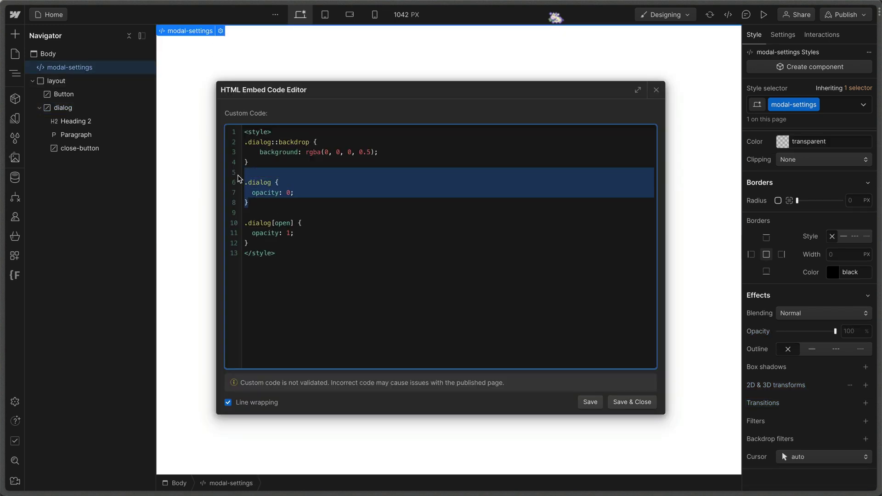
key("BackSpace")
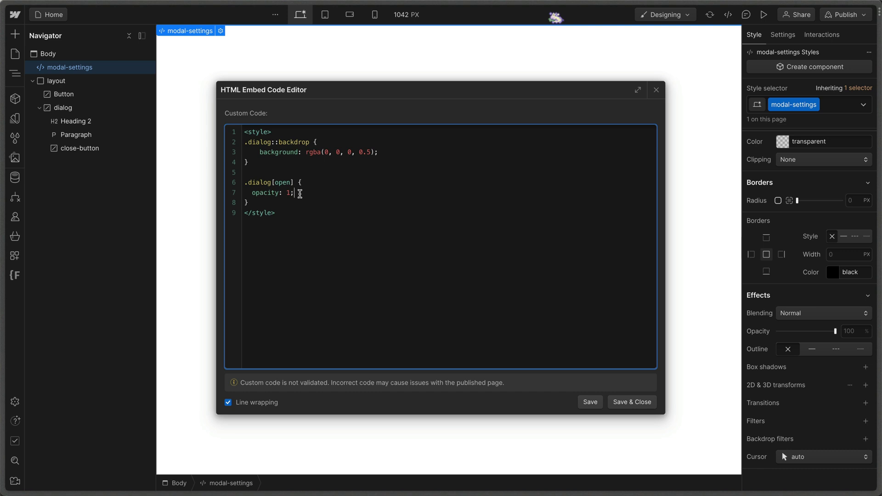
key("Return")
type("transf")
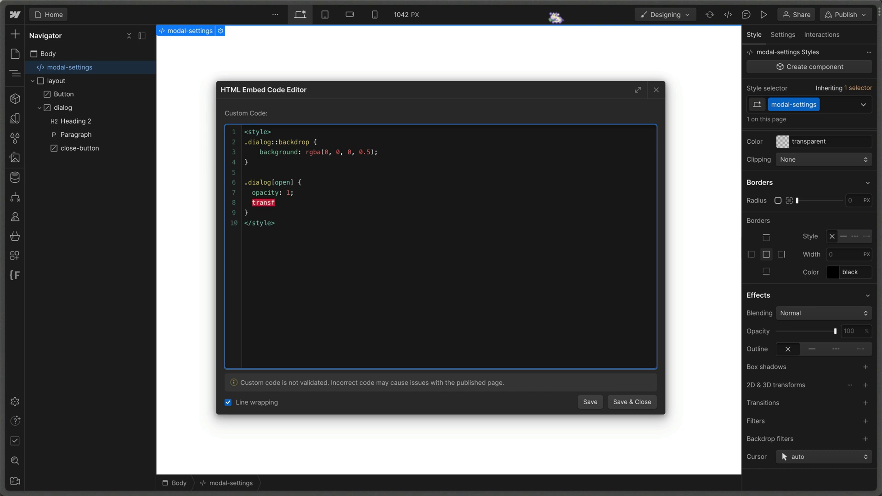
type("orm: scale(1);")
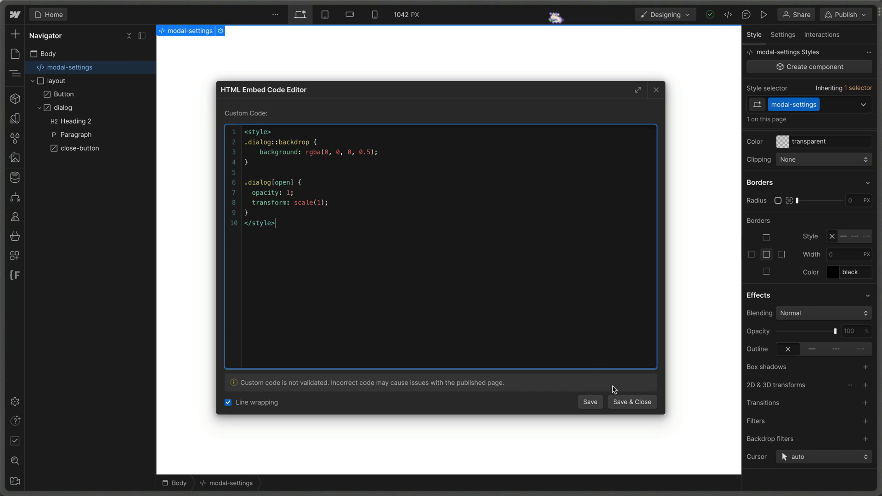
left_click(615, 401)
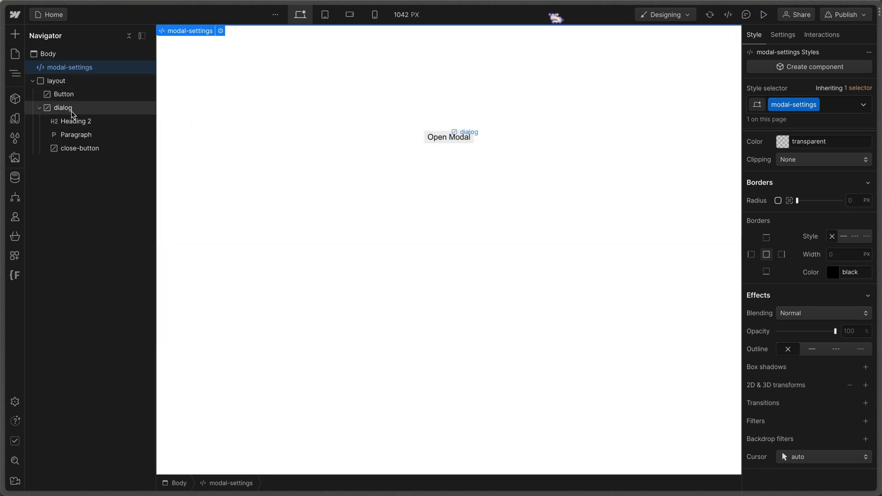
Add a 400 ms Transform transition to the dialog and set its layout direction to Vertical
left_click(69, 109)
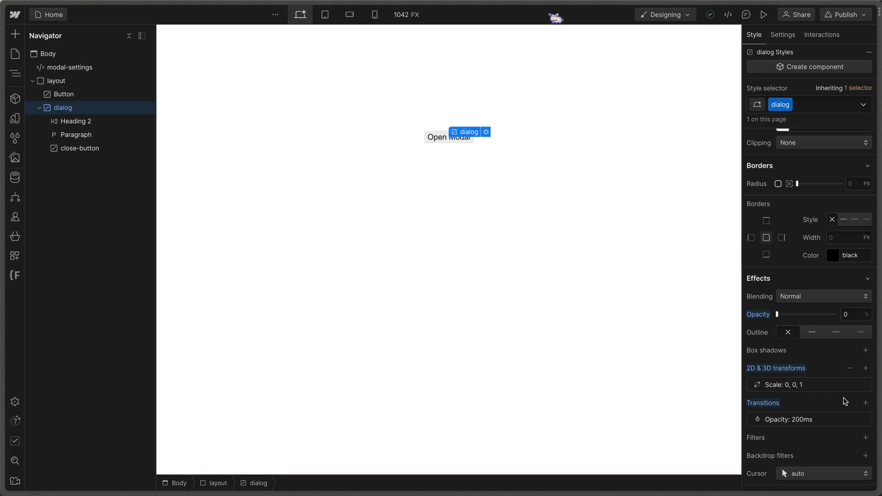
left_click(866, 404)
left_click(796, 443)
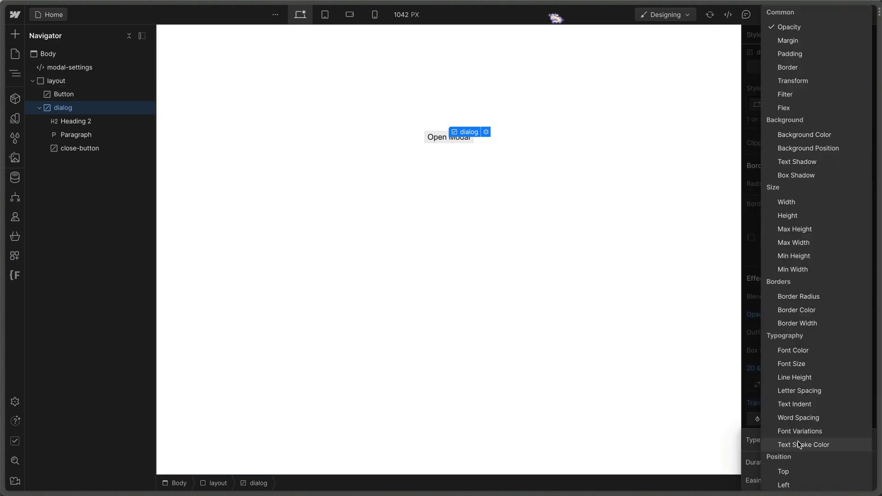
left_click(794, 81)
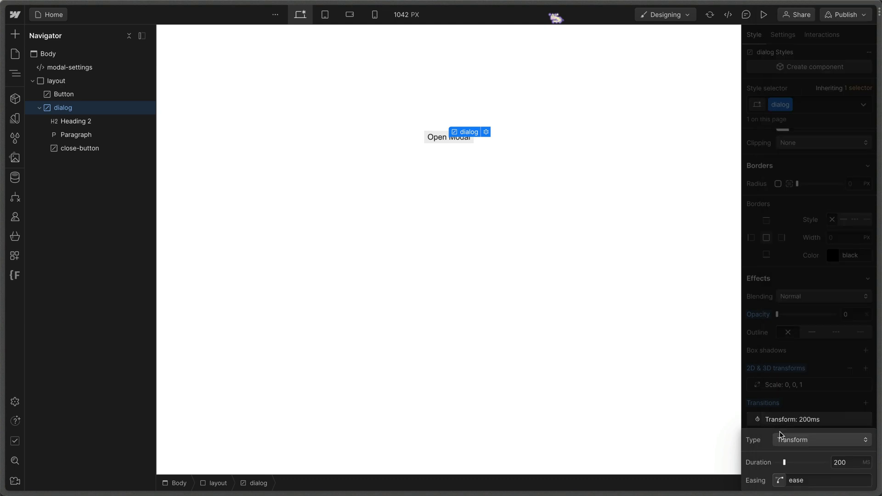
left_click(845, 460)
type("400")
key("Tab")
key("Escape")
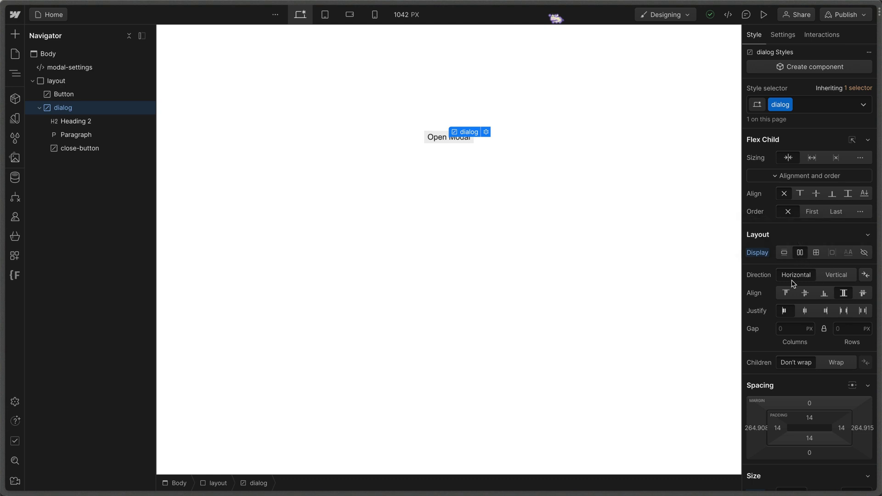
left_click(832, 276)
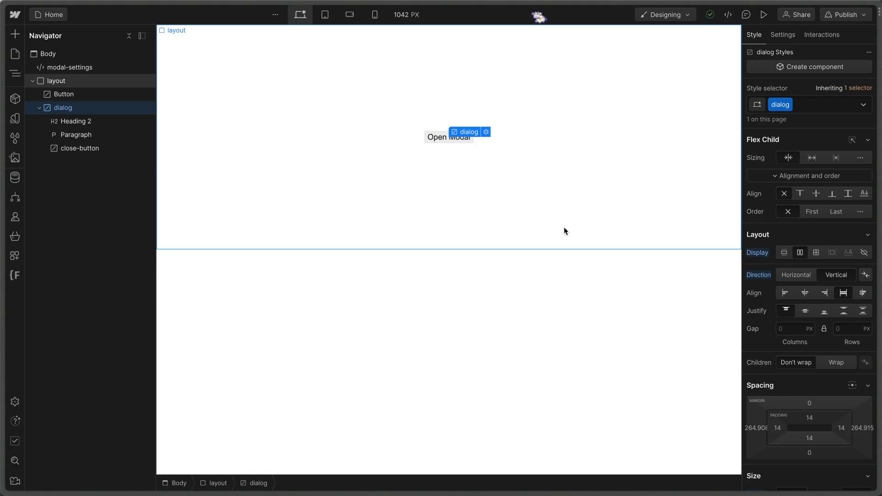
Temporarily remove the dialog's scale transform and restore its full opacity
scroll(819, 204, "down", 15)
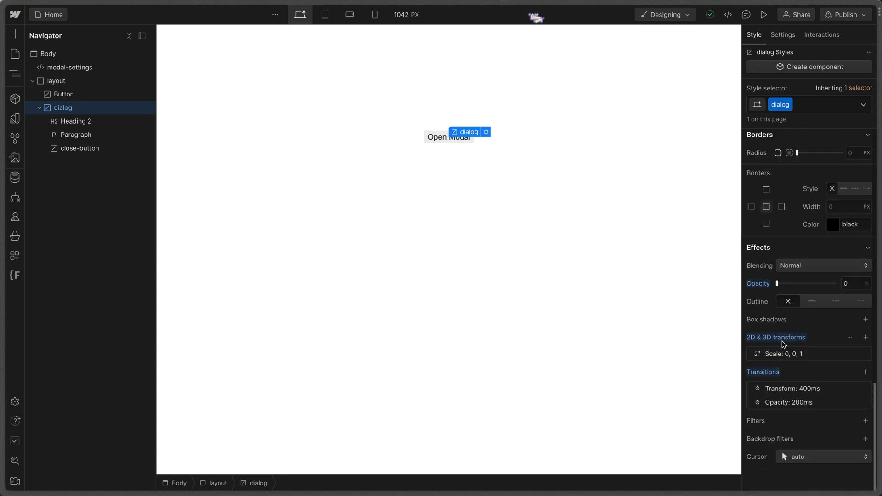
left_click(785, 338, "alt")
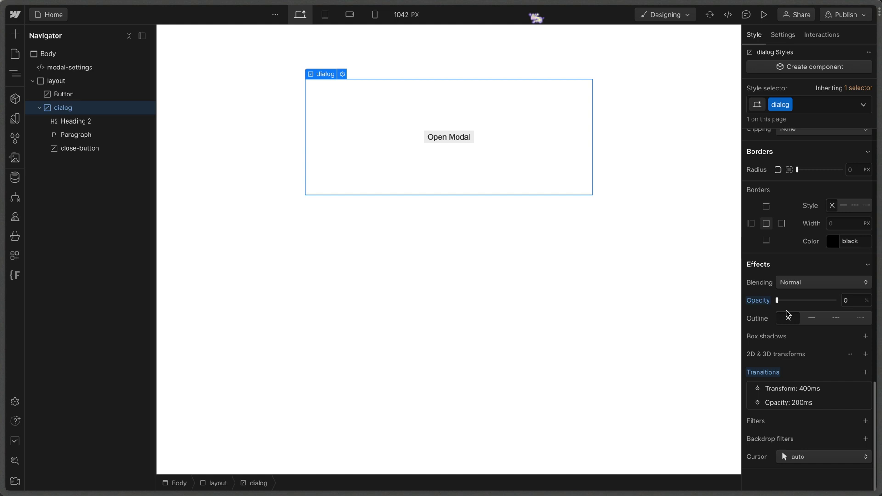
left_click(762, 300, "alt")
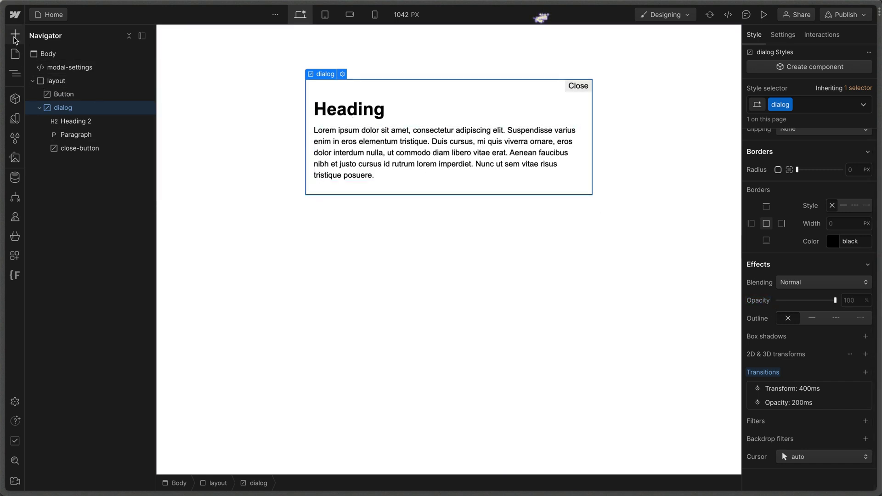
Add a Form Block inside the dialog and set its Name field to Autofocus
left_click(15, 34)
scroll(94, 275, "down", 7)
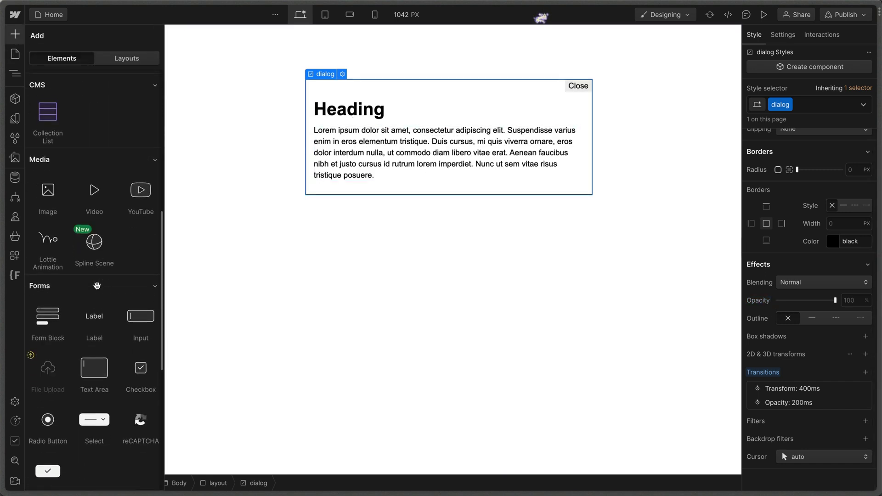
left_click_drag(288, 201, 464, 215)
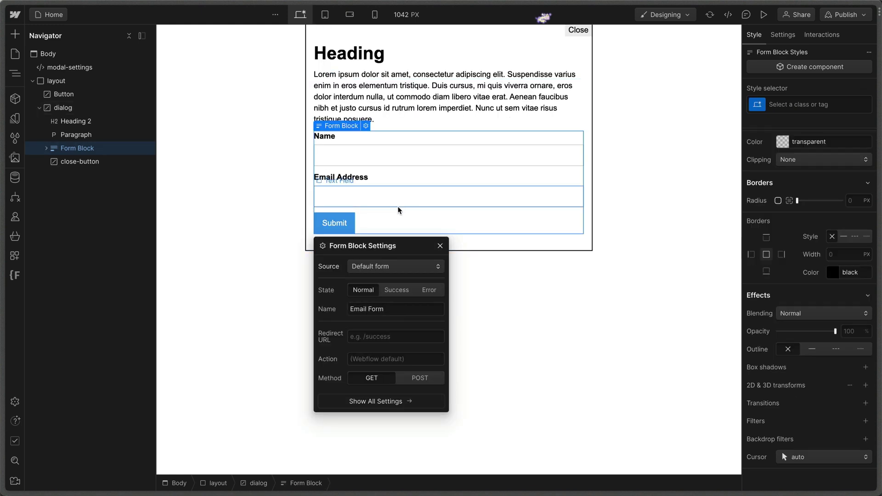
left_click(351, 158)
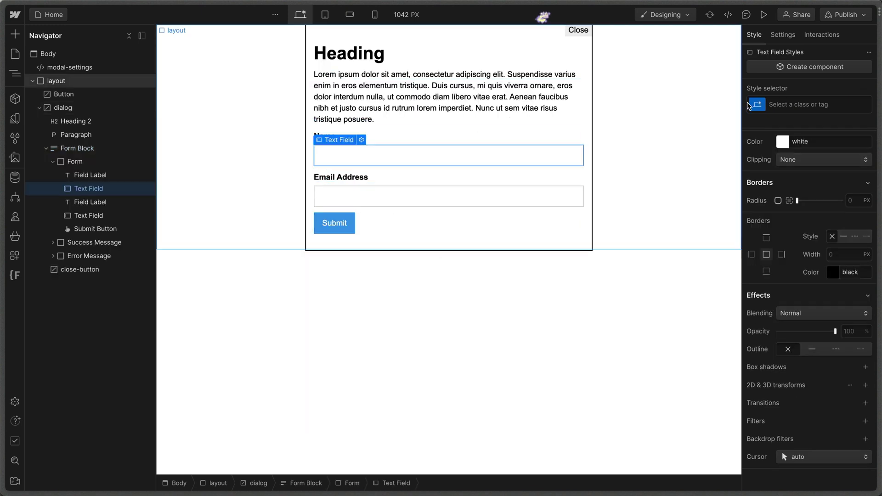
scroll(776, 289, "up", 5)
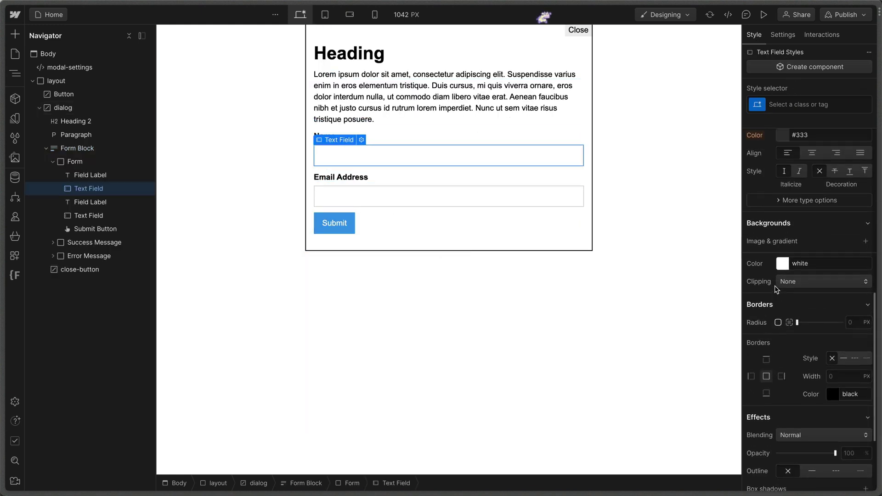
left_click(782, 34)
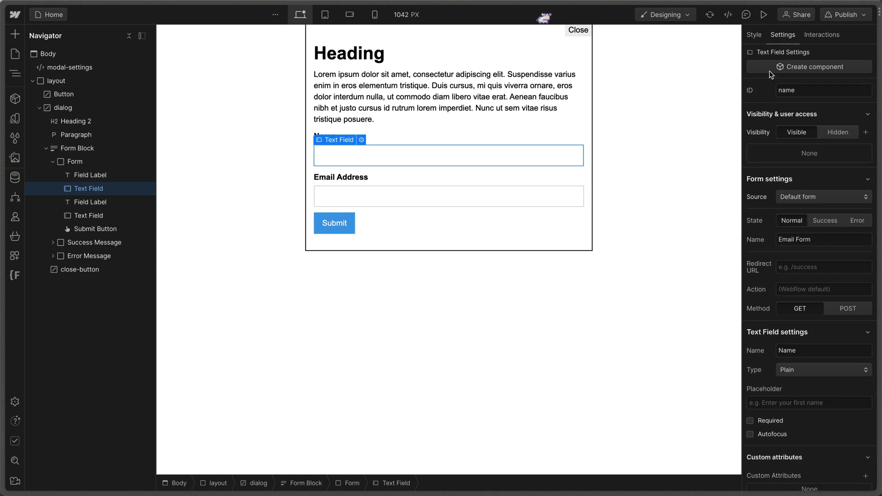
left_click(752, 432)
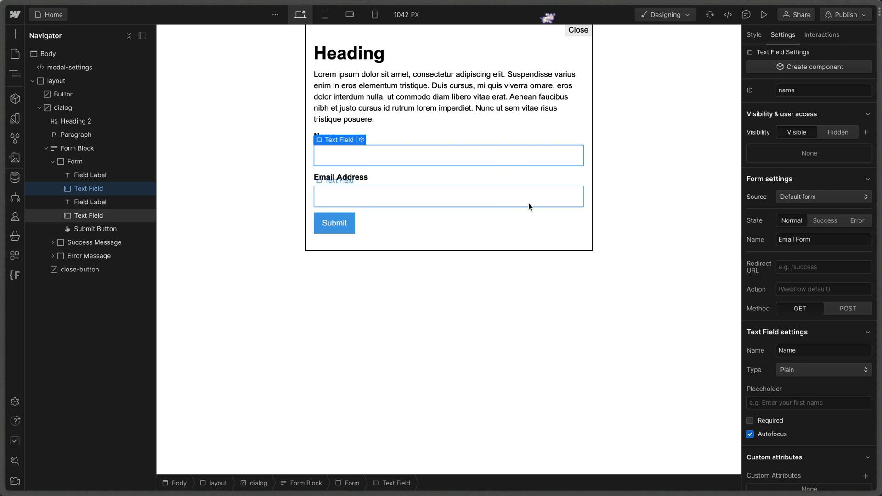
Hide the dialog again with 0 opacity and a 2D scale transform of 0
left_click(589, 134)
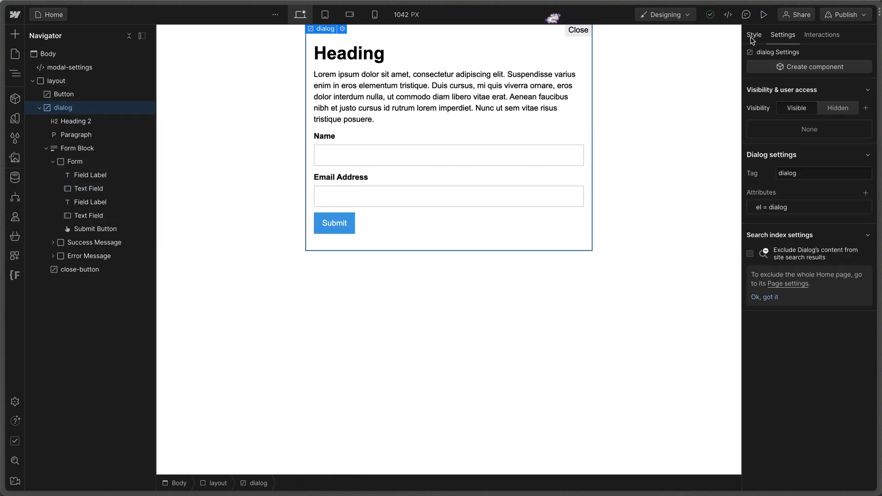
left_click(753, 37)
scroll(809, 230, "down", 10)
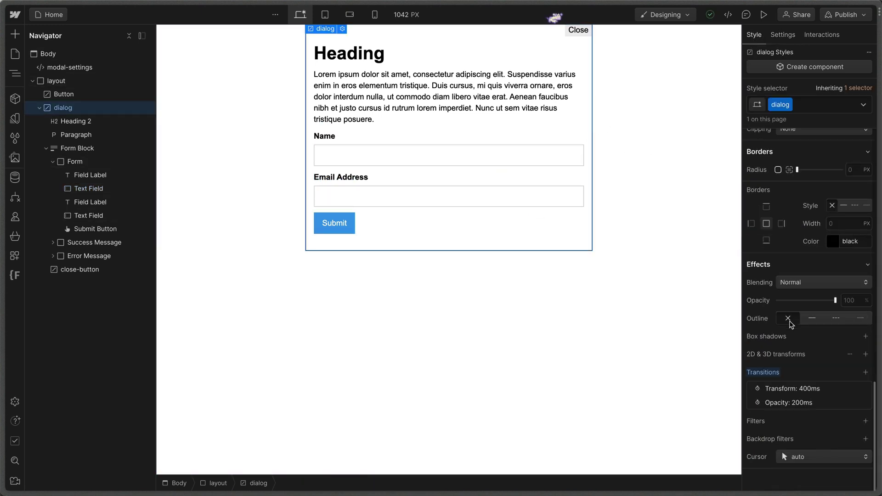
left_click_drag(837, 302, 744, 303)
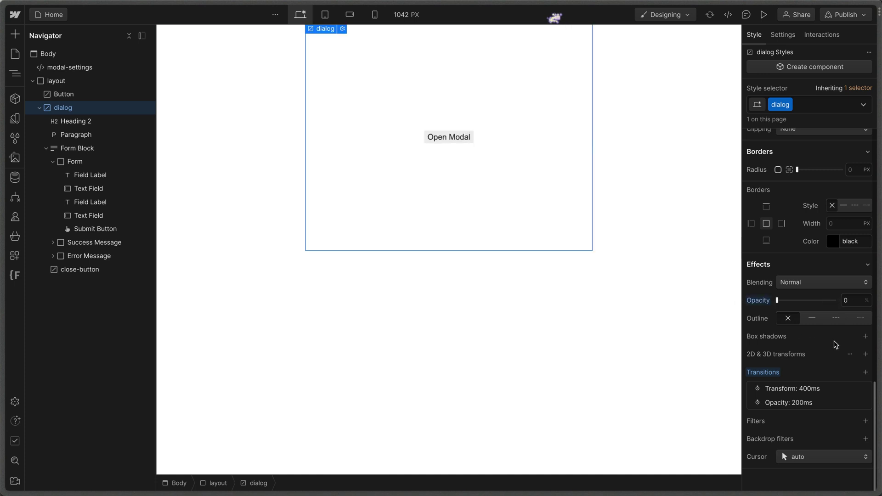
left_click(865, 354)
left_click(802, 391)
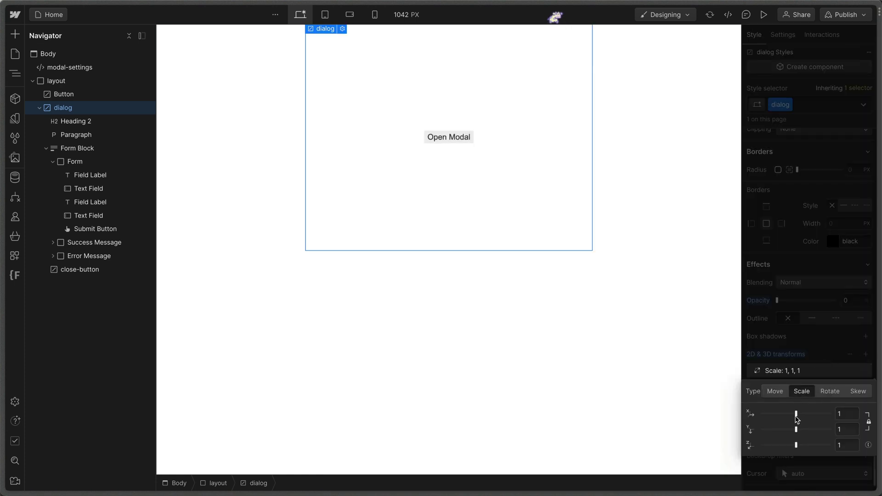
left_click_drag(797, 413, 740, 411)
left_click(647, 279)
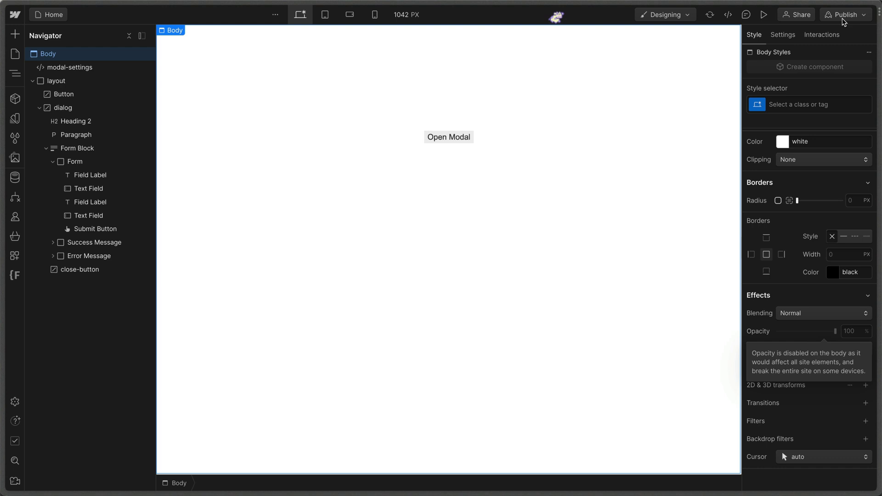
Publish to the selected domains and open the modal on the published page
left_click(845, 14)
left_click(807, 173)
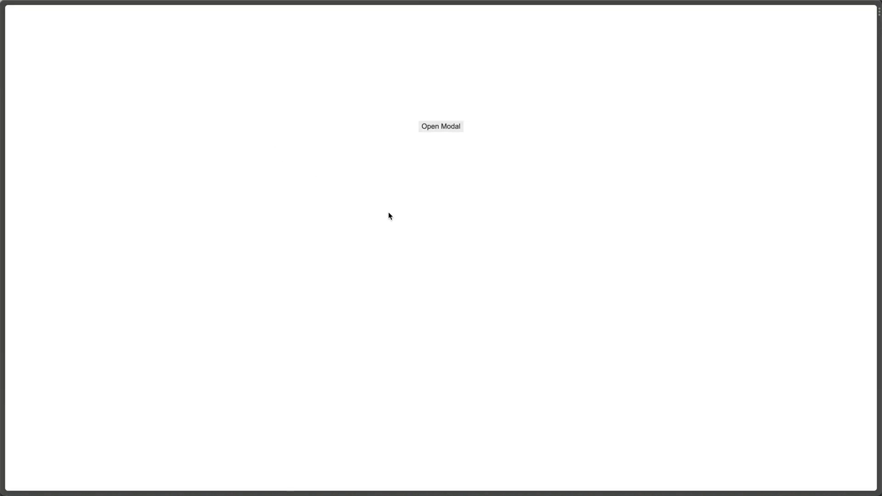
left_click(419, 130)
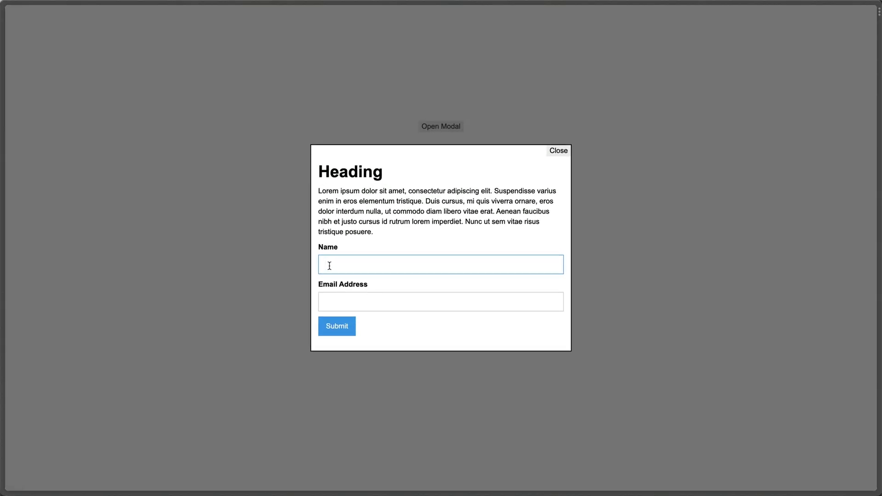
Tab through the modal's focus order from Name to Email, Submit and Close
key("Tab")
key("Tab")
key("Tab")
key("Tab")
key("Tab")
key("Tab")
key("Tab")
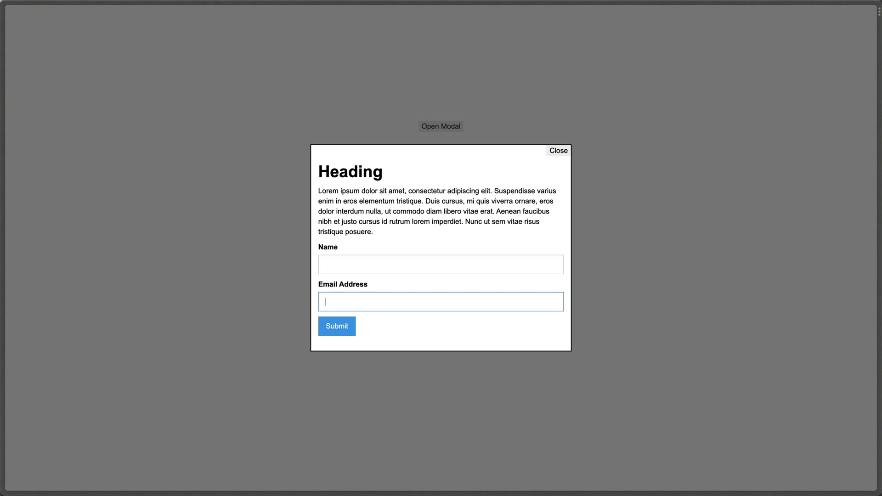
key("Tab")
key("Tab")
key("Tab")
key("Tab")
key("Tab")
key("Tab")
key("Tab")
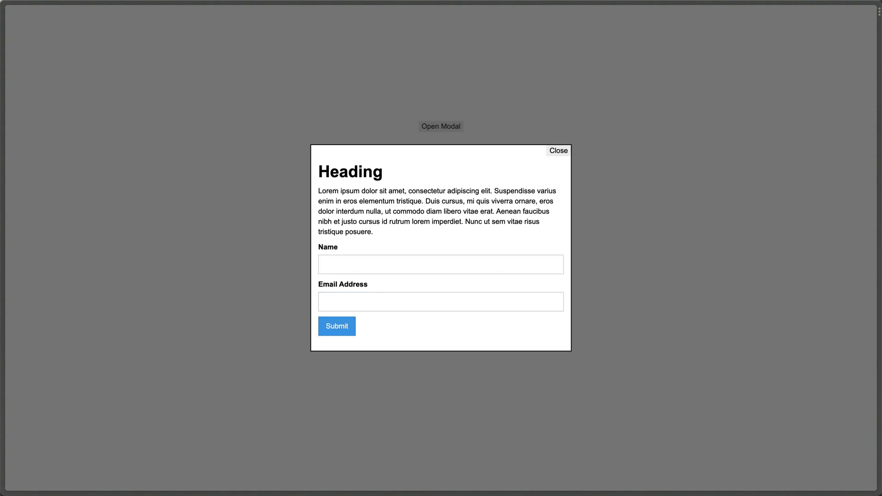
key("Tab")
key("Tab")
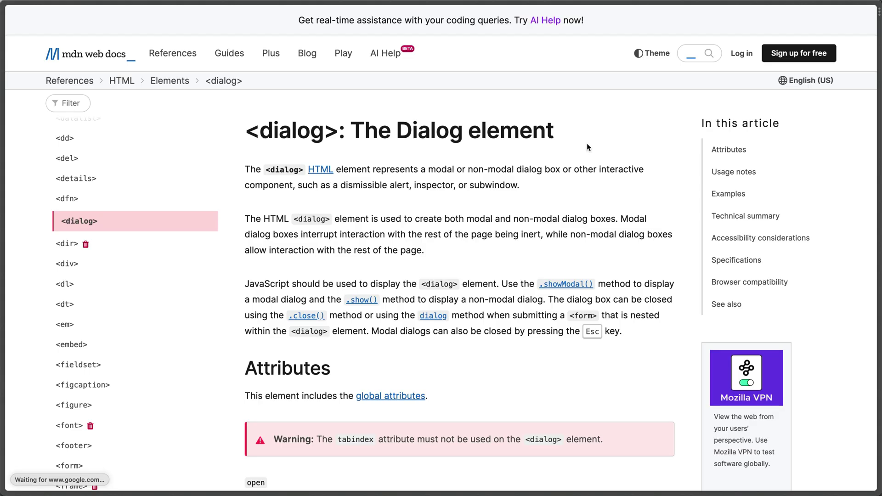
Scroll MDN's <dialog> reference from Attributes and Examples down to Accessibility considerations
scroll(519, 140, "down", 15)
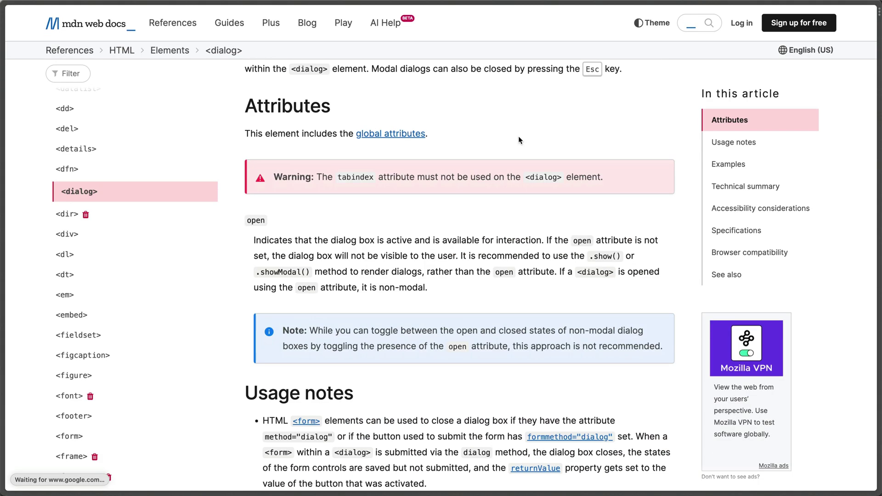
scroll(519, 140, "down", 1)
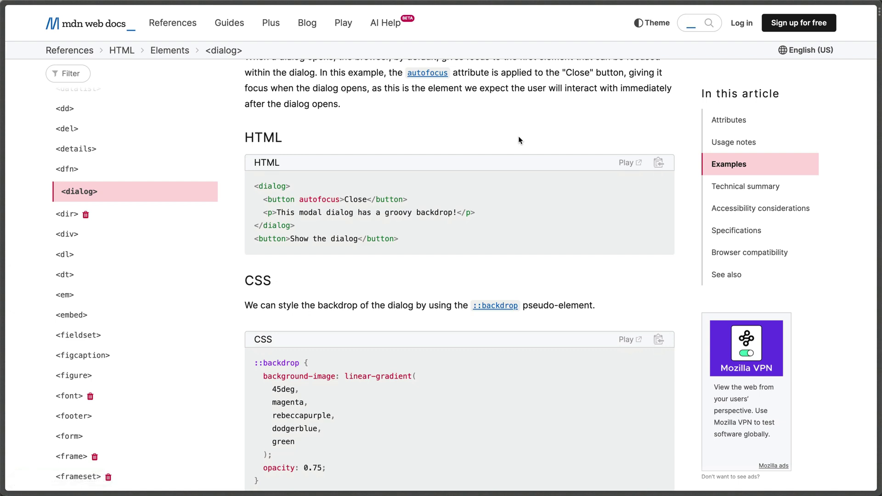
scroll(519, 140, "down", 20)
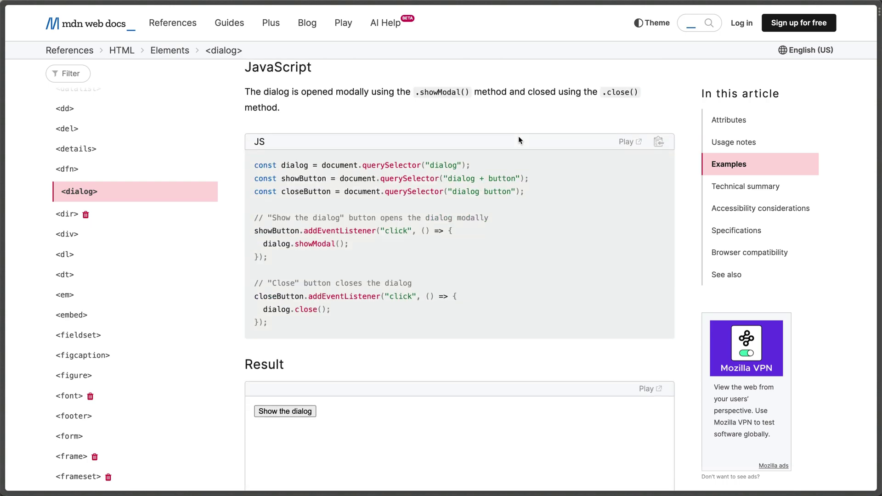
scroll(519, 138, "down", 15)
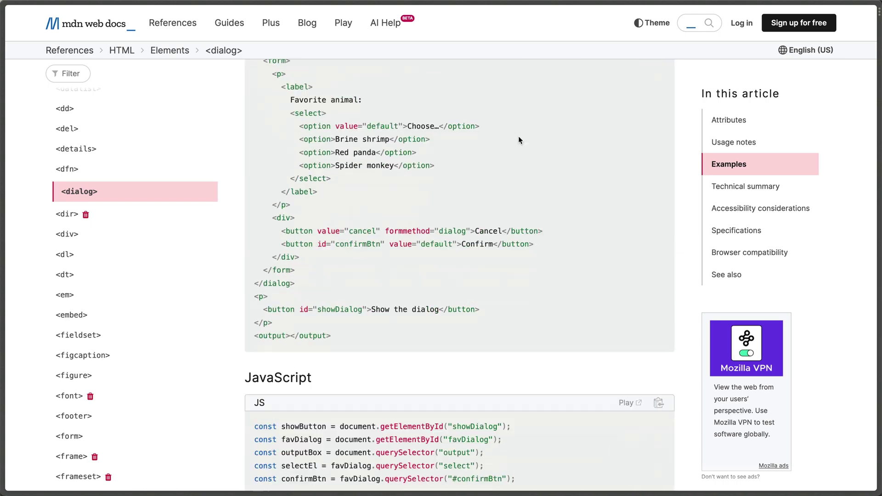
scroll(518, 136, "down", 8)
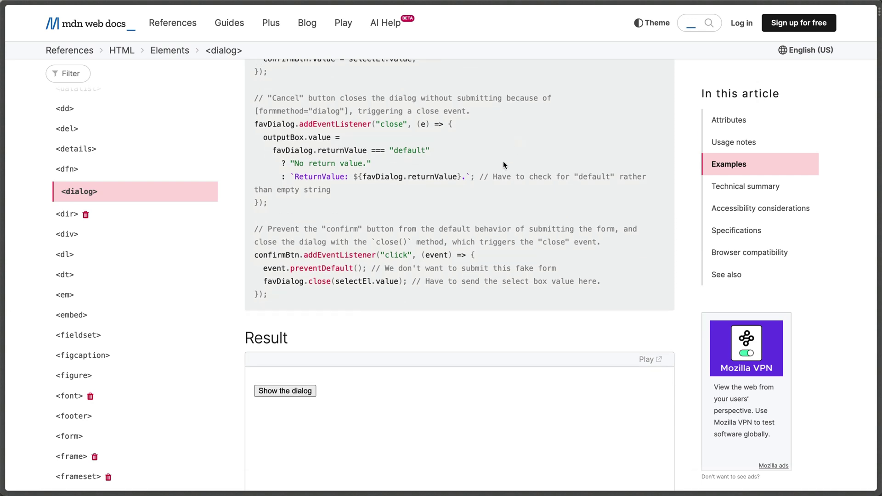
scroll(503, 164, "down", 8)
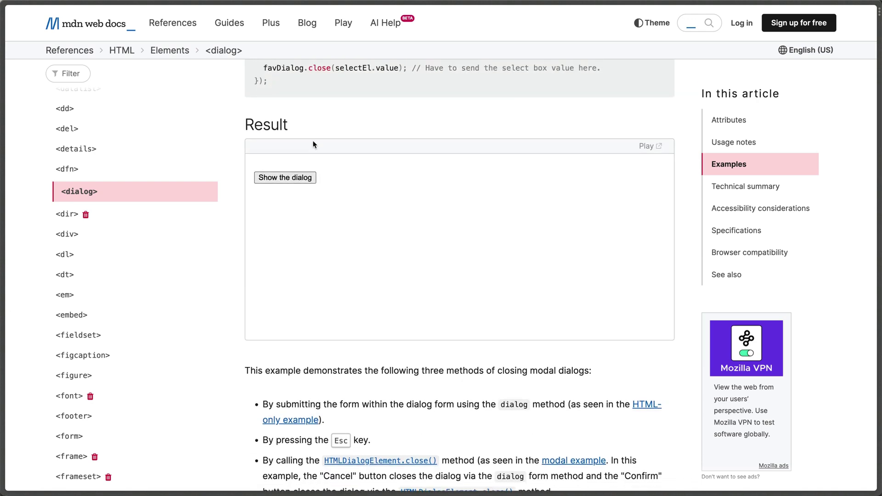
scroll(355, 163, "down", 18)
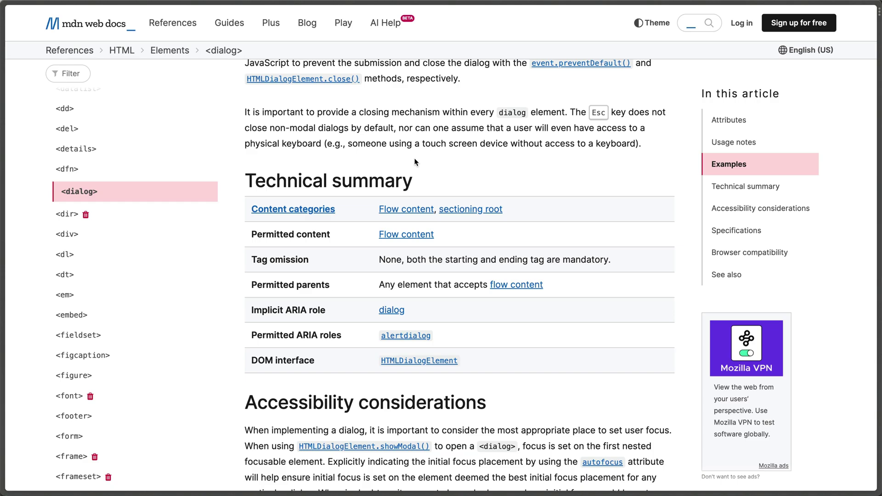
scroll(386, 163, "down", 11)
scroll(416, 163, "down", 4)
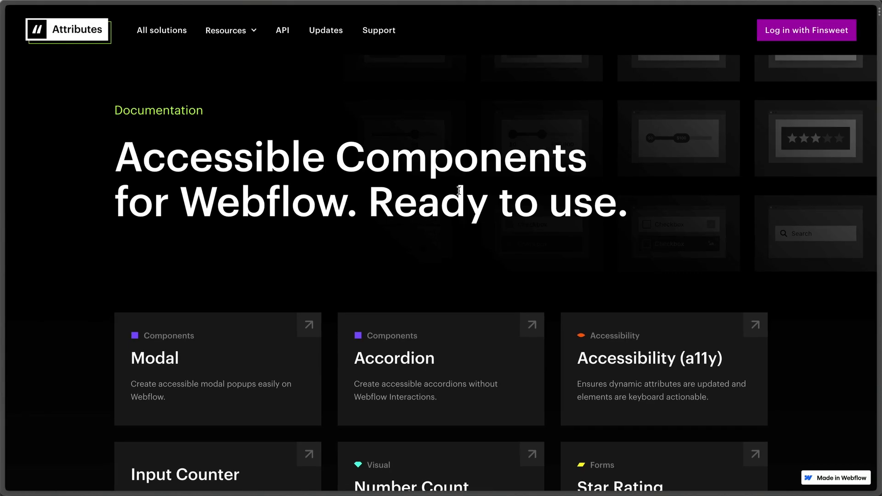
Open Finsweet's Modal component page and scroll to its Animation, Easing and Duration options
left_click(216, 361)
scroll(350, 118, "down", 4)
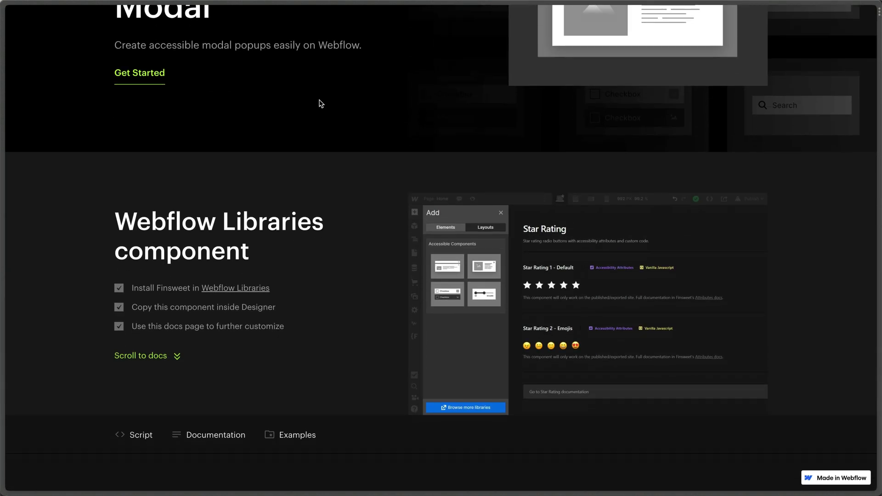
scroll(313, 98, "down", 3)
scroll(383, 199, "up", 6)
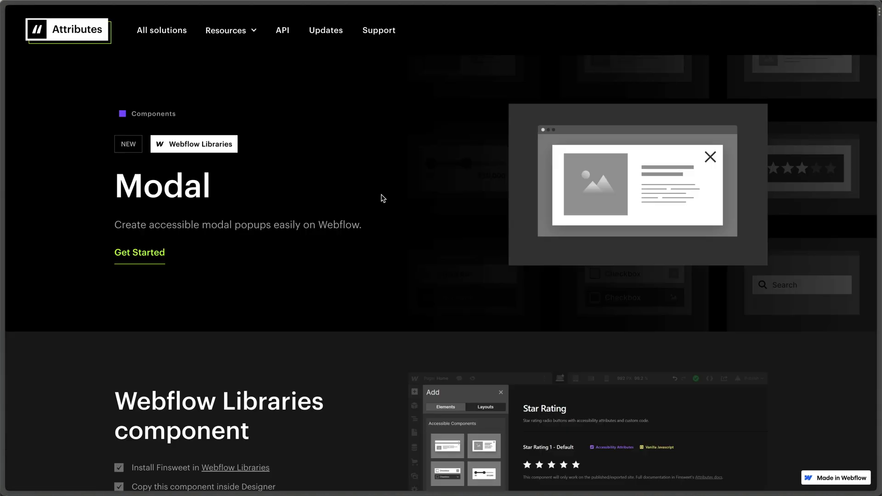
scroll(383, 198, "down", 15)
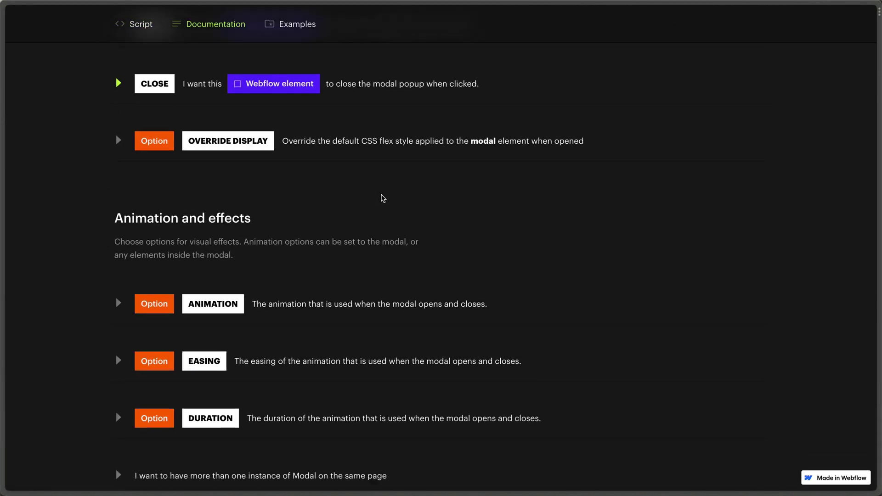
scroll(382, 196, "down", 1)
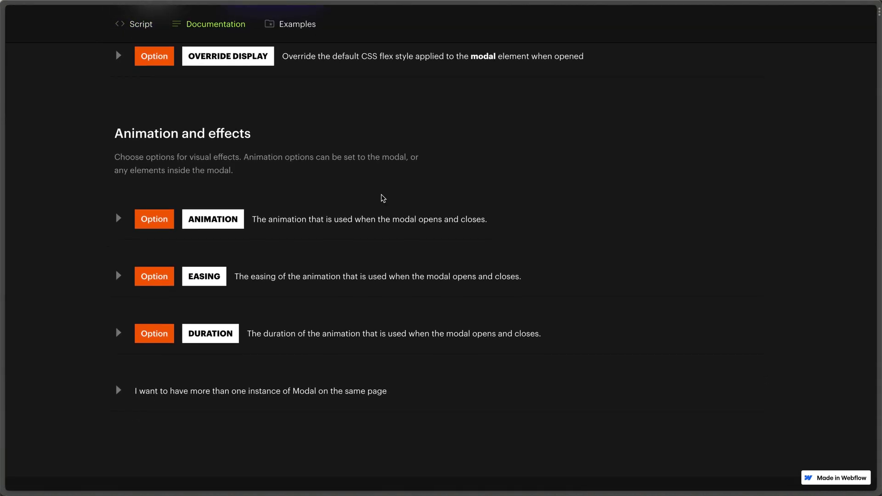